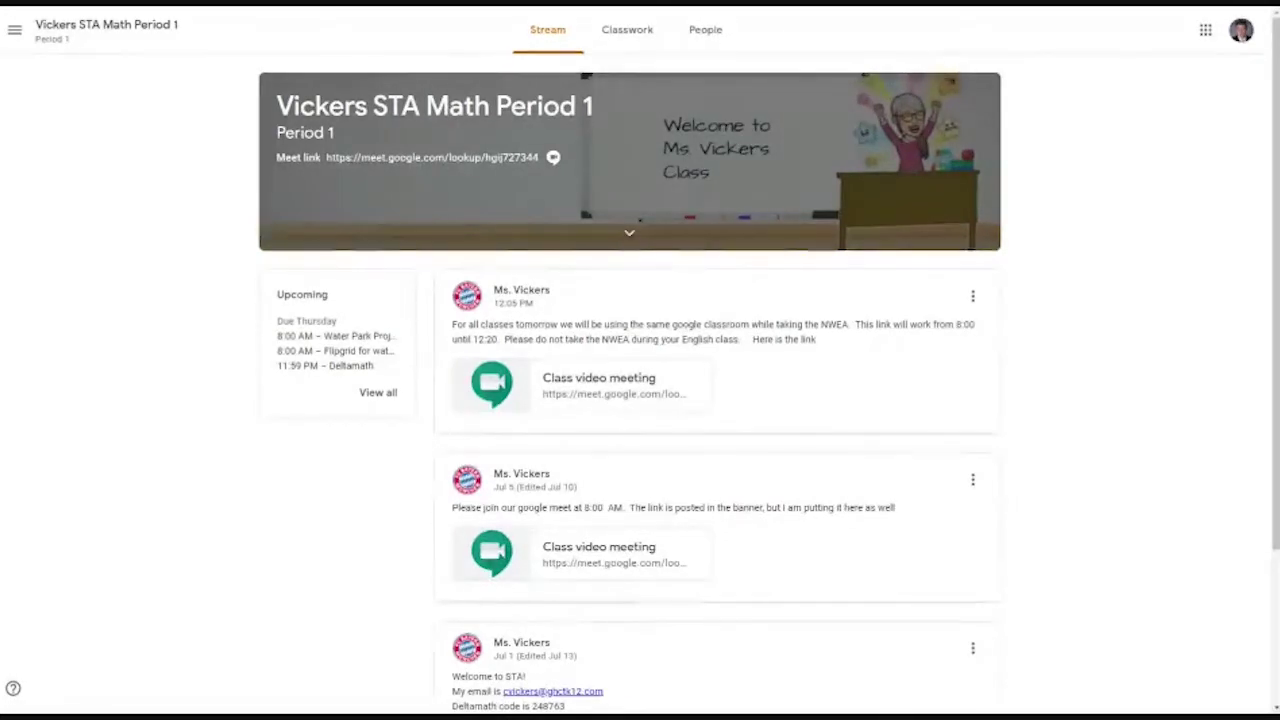
Step: Show the Classes overview listing every enrolled class card with upcoming assignments
left_click(14, 30)
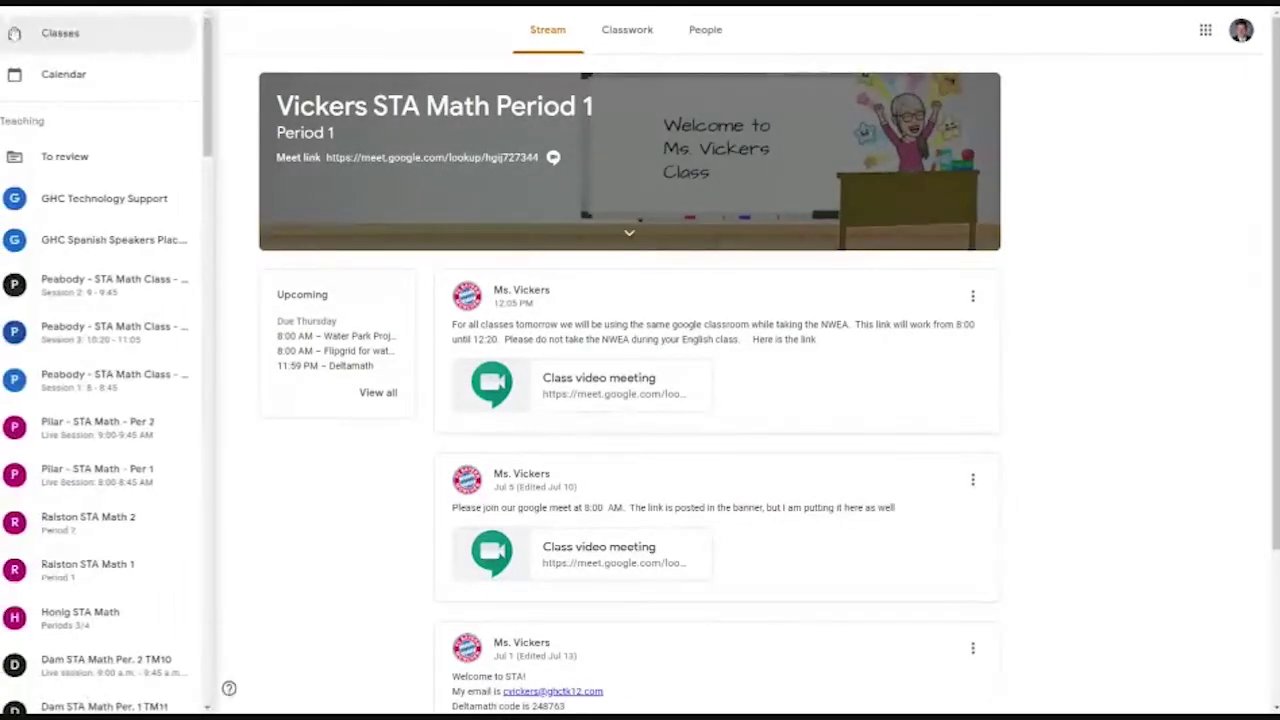
left_click(72, 33)
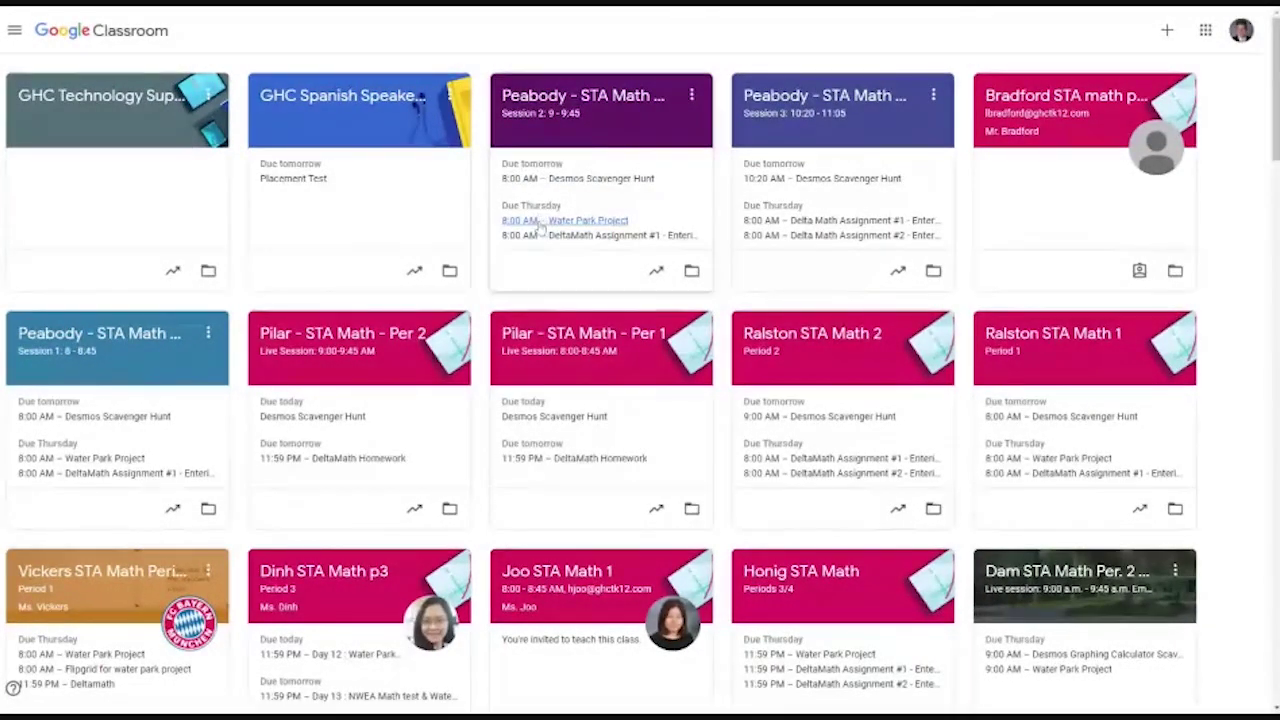
Step: Open the Vickers STA Math Period 1 class and scroll through its announcements
left_click(136, 587)
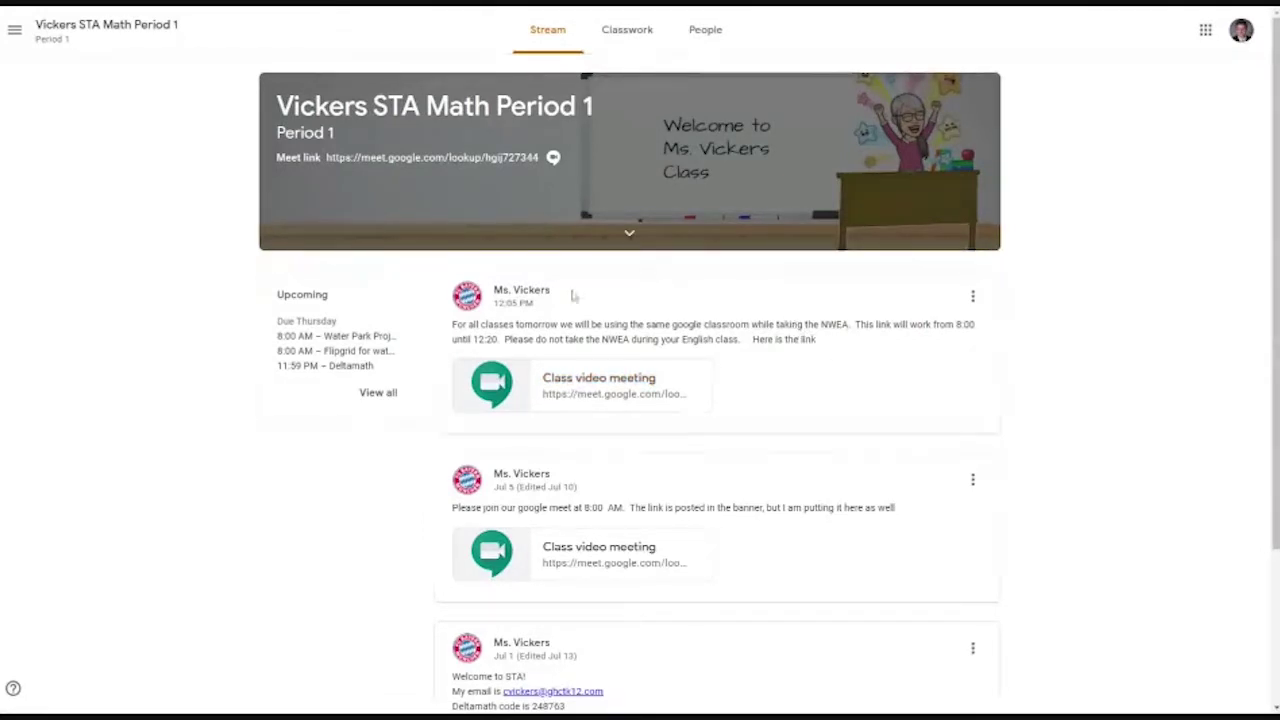
scroll(677, 480, "down", 1)
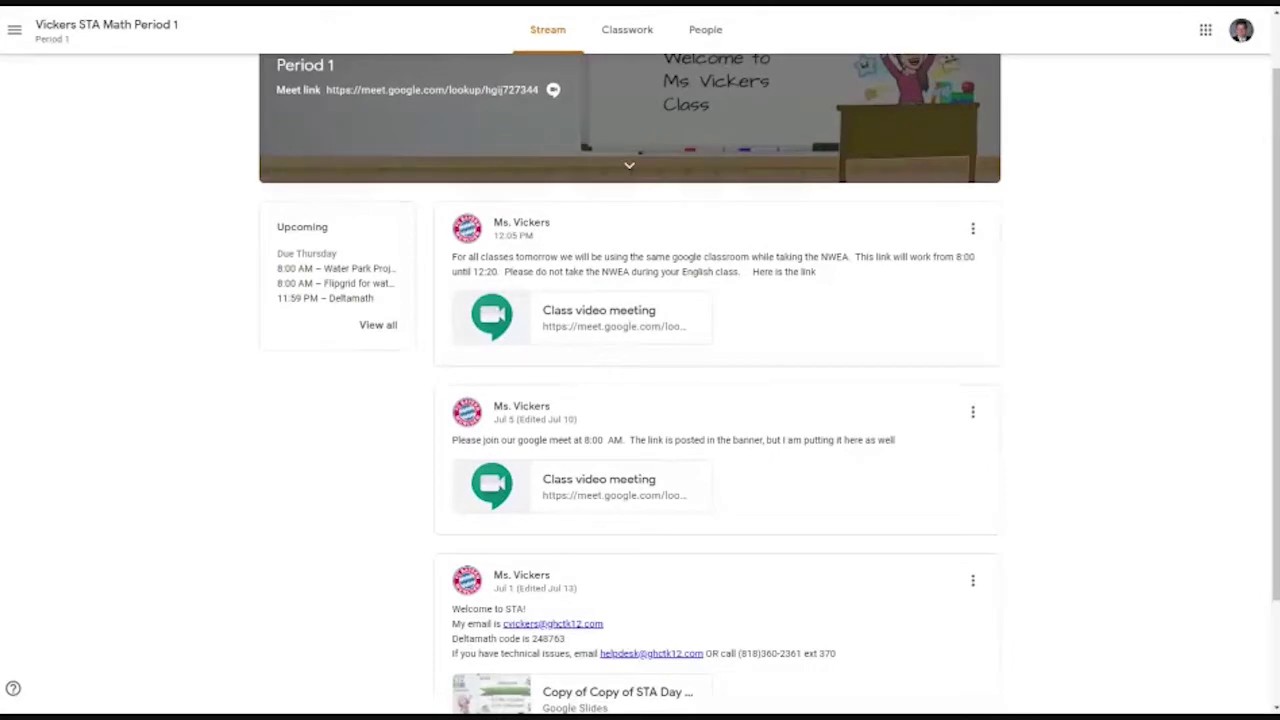
scroll(666, 457, "up", 1)
Step: Show Classwork and expand the Water Park Project assignment with its attached Google Doc
left_click(624, 38)
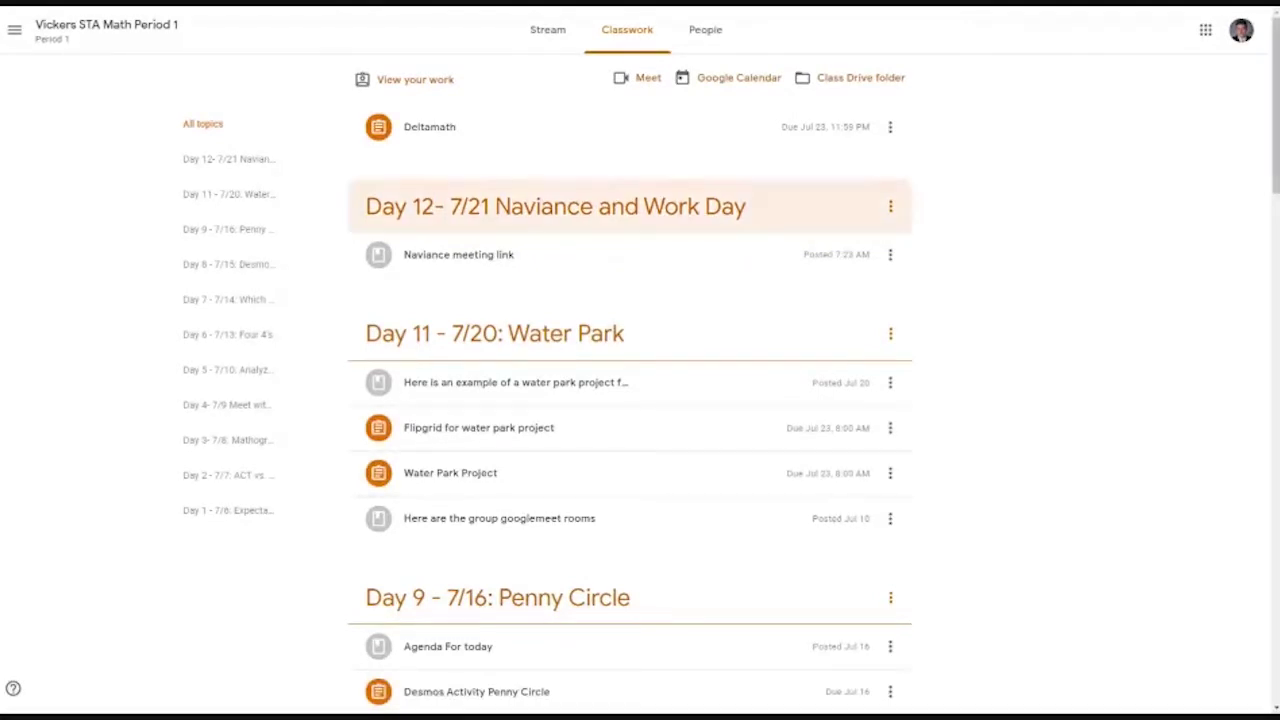
left_click(466, 480)
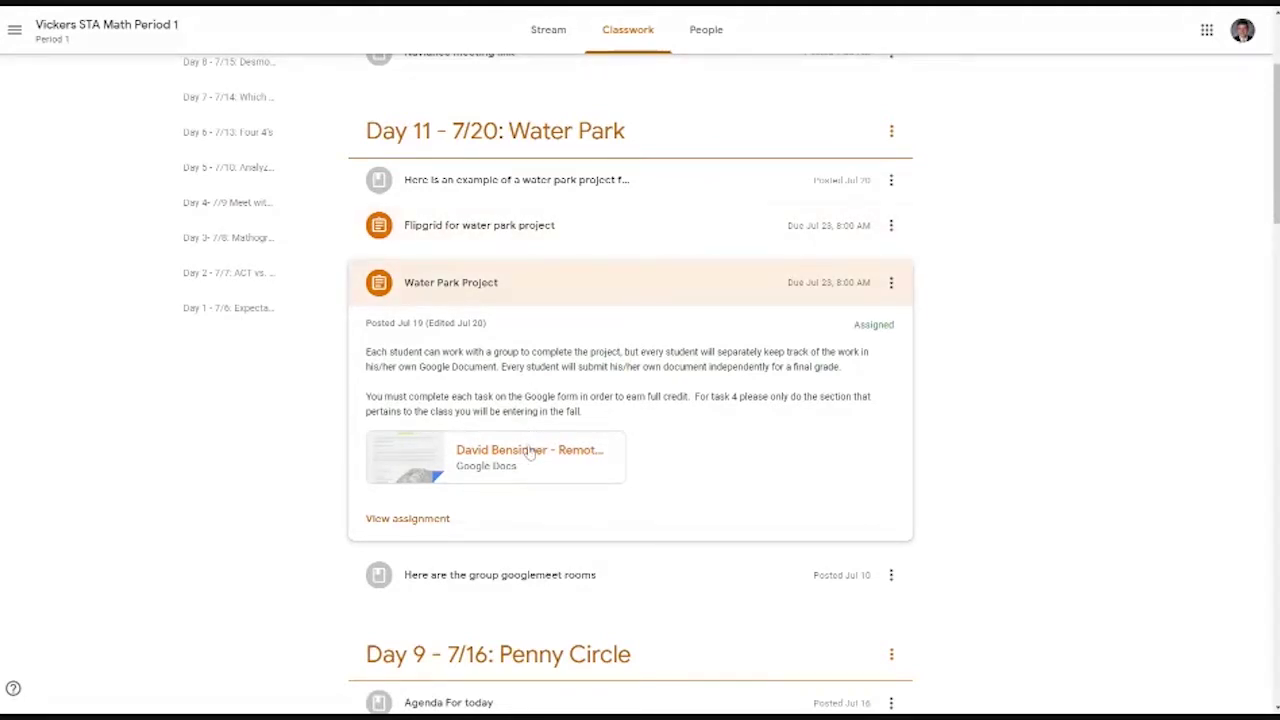
Step: Skim the attached Water Park Project Google Doc, then close it with Ctrl+W
left_click(530, 451)
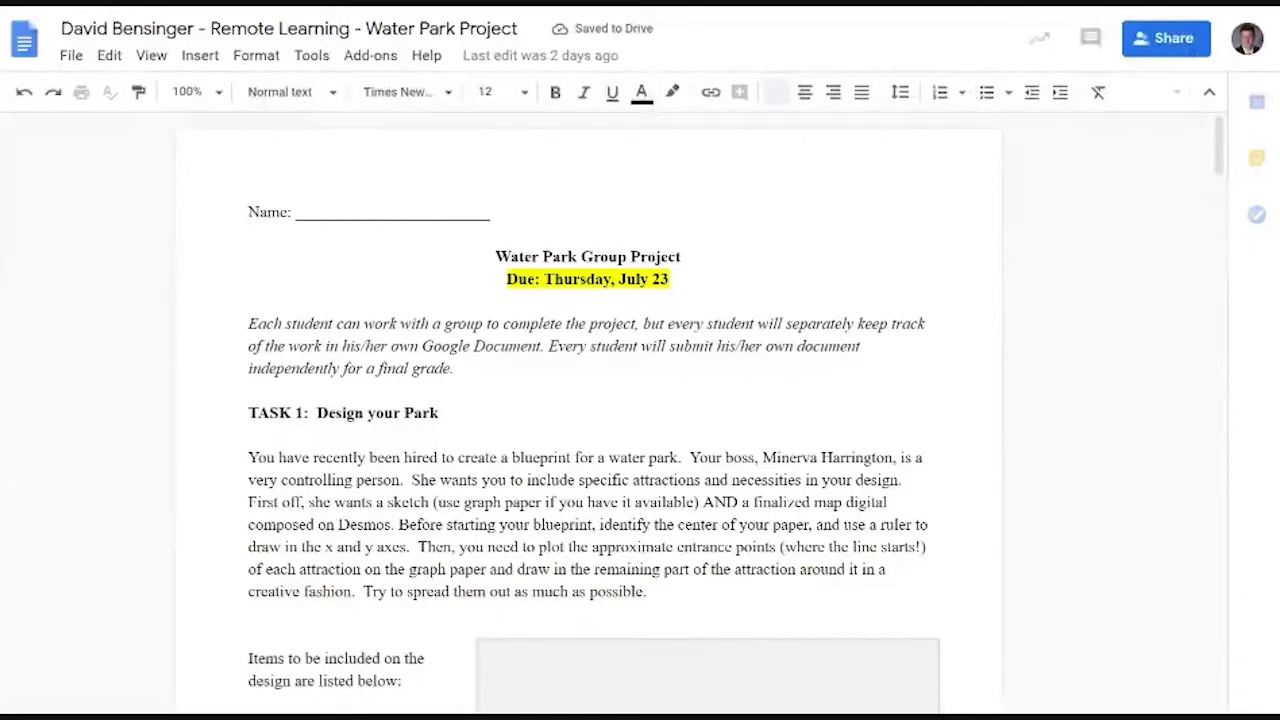
scroll(588, 420, "down", 3)
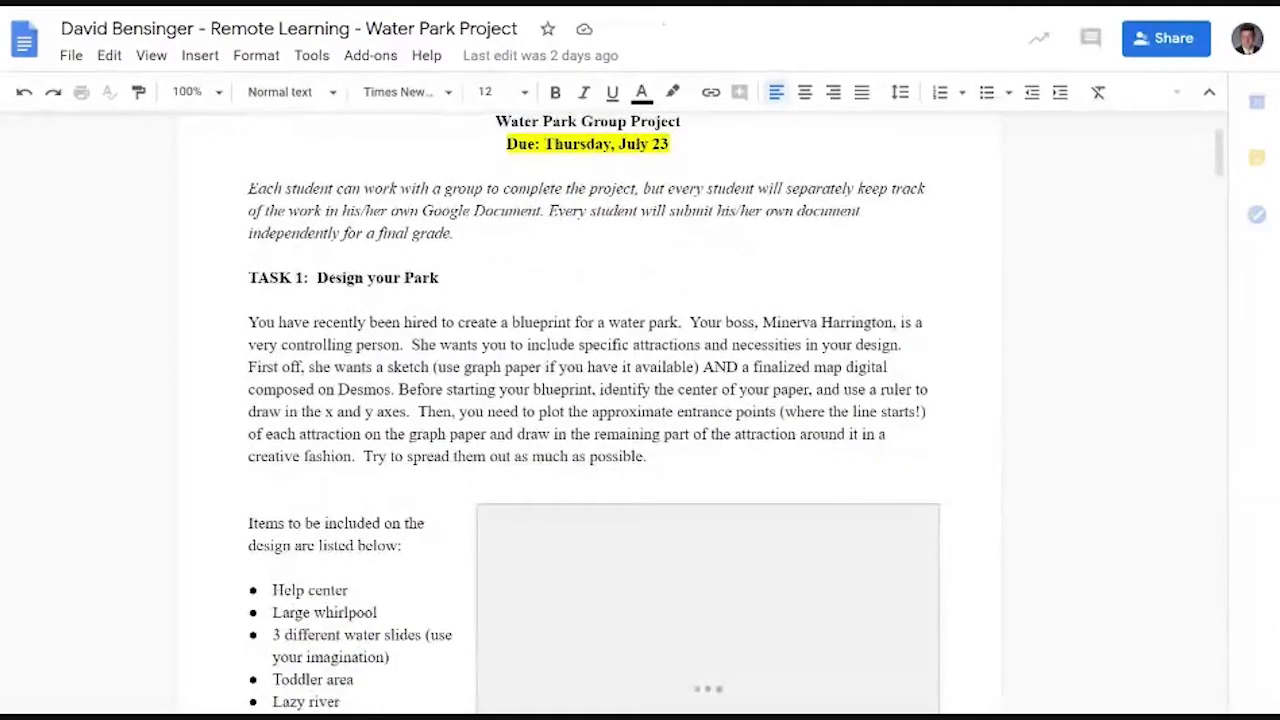
scroll(588, 420, "up", 3)
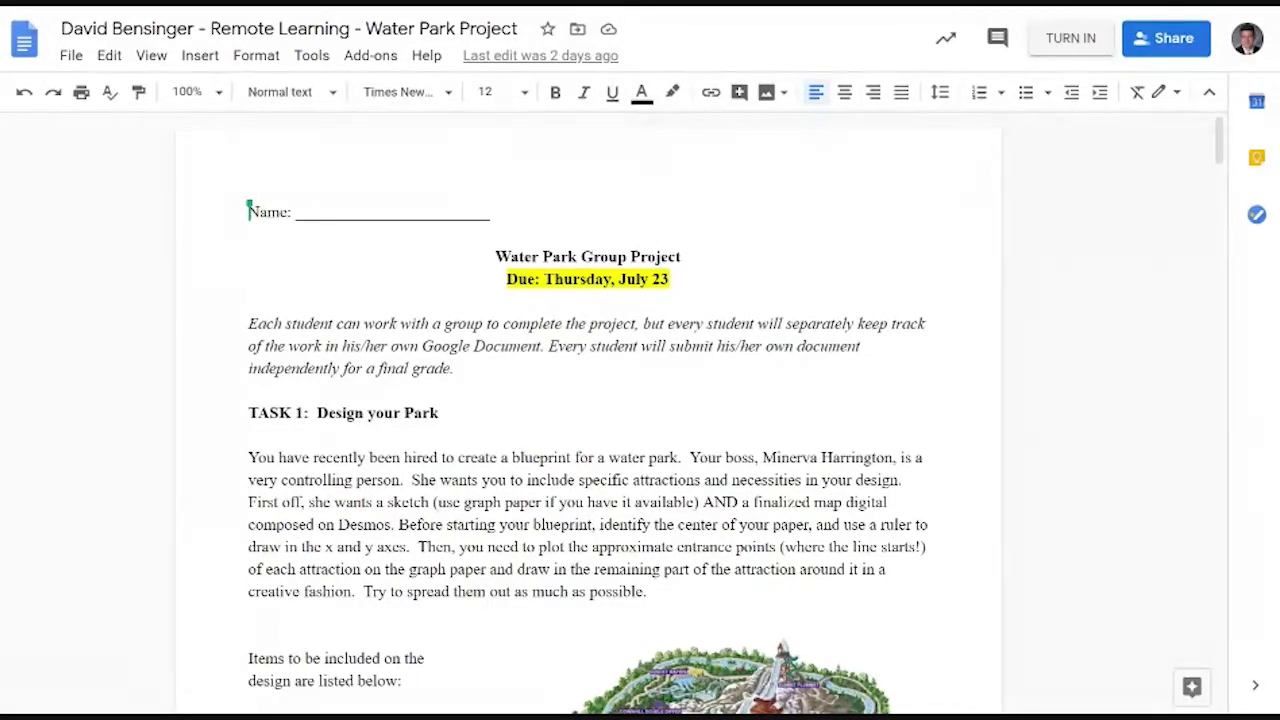
left_click(821, 457)
key("ctrl+w")
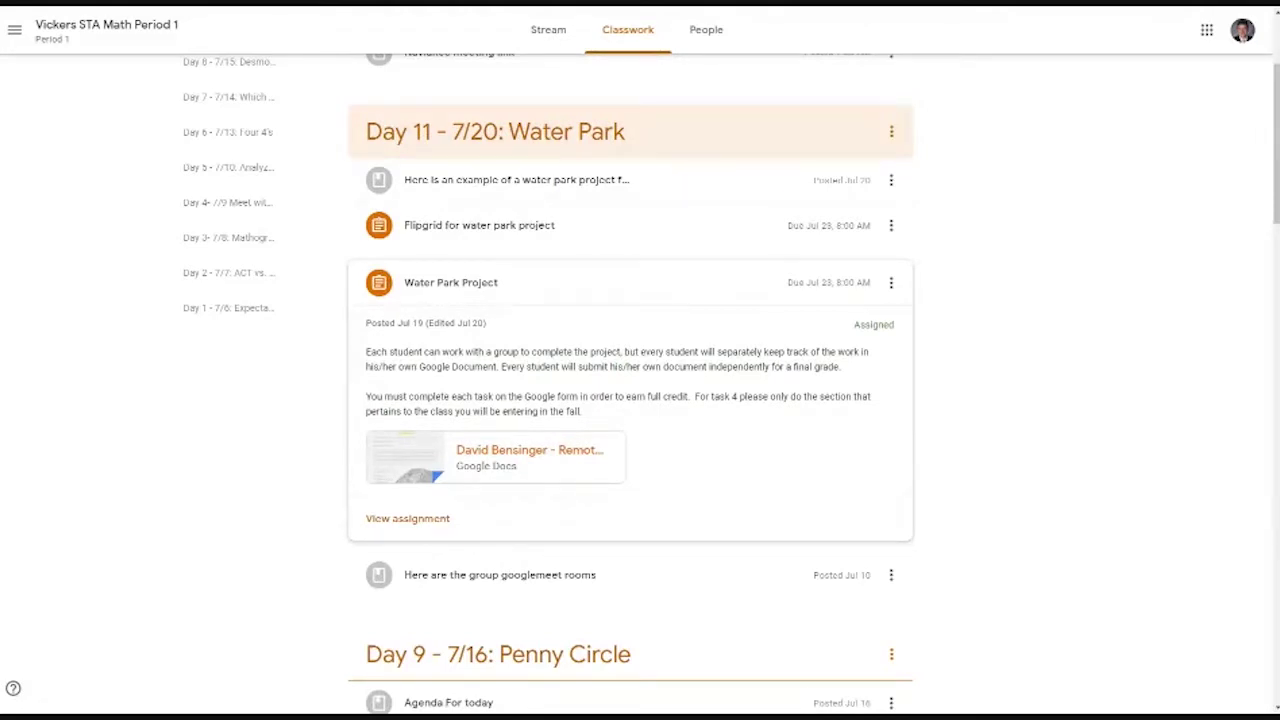
Step: Browse the People list showing the teacher and 26 classmates
left_click(716, 38)
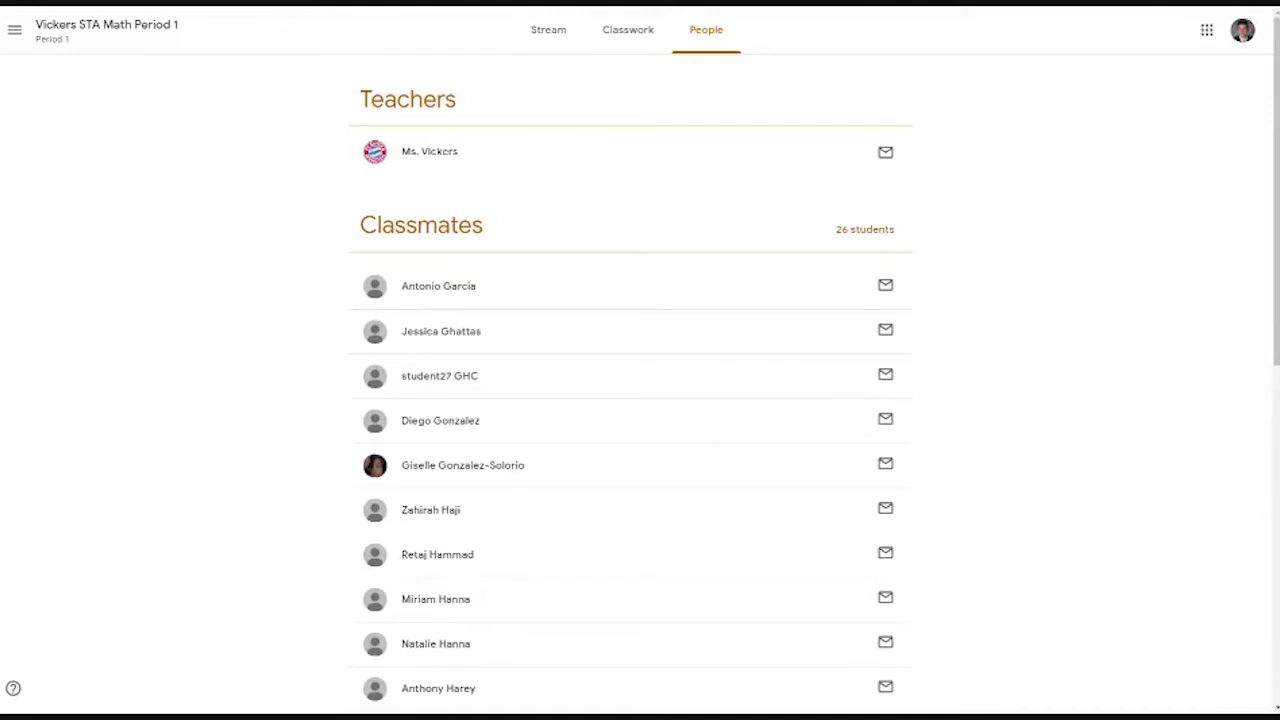
scroll(986, 306, "down", 2)
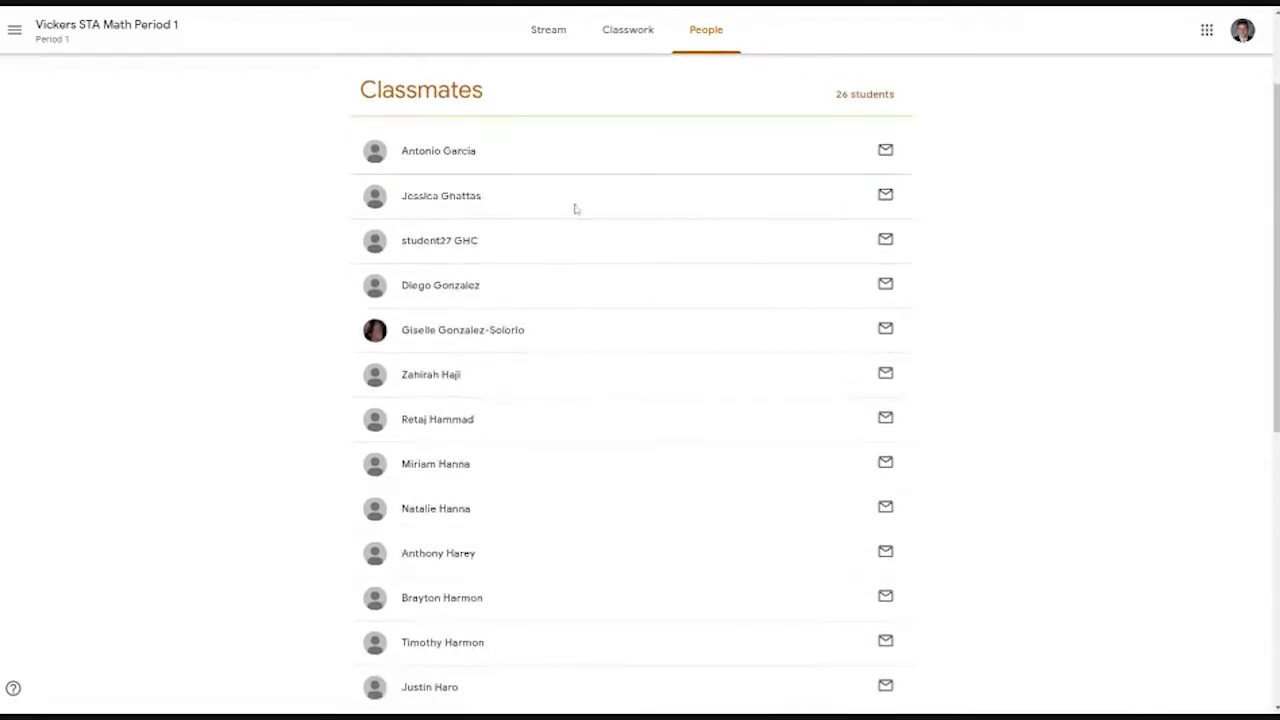
scroll(575, 209, "up", 2)
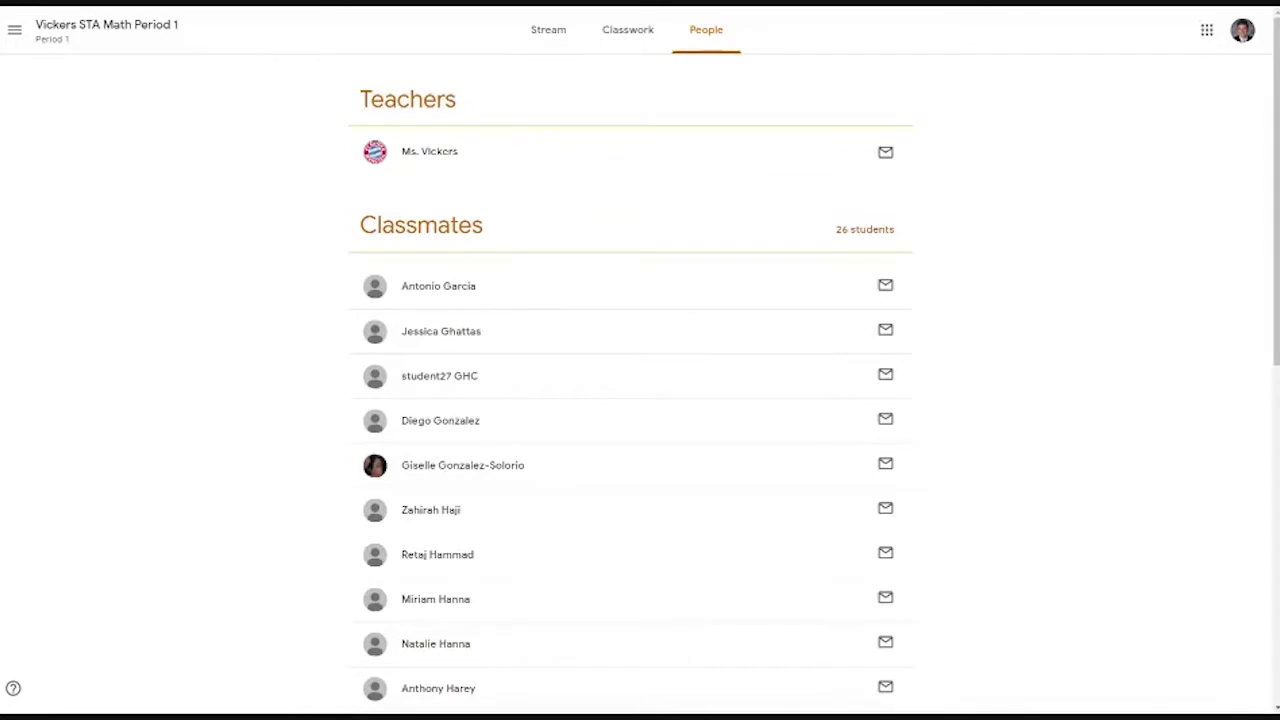
Step: Go back to the class's Stream announcements
left_click(545, 38)
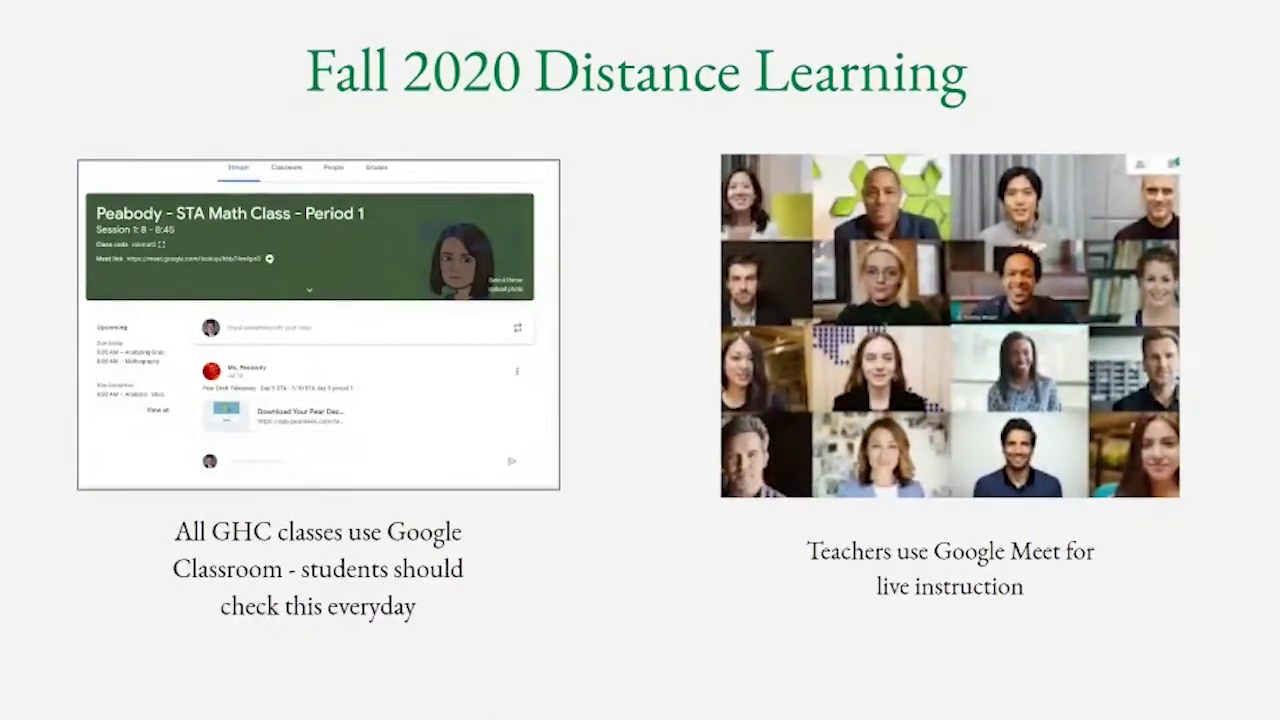
Step: Advance the slideshow past the Google Classroom slide to the next slide
left_click(745, 231)
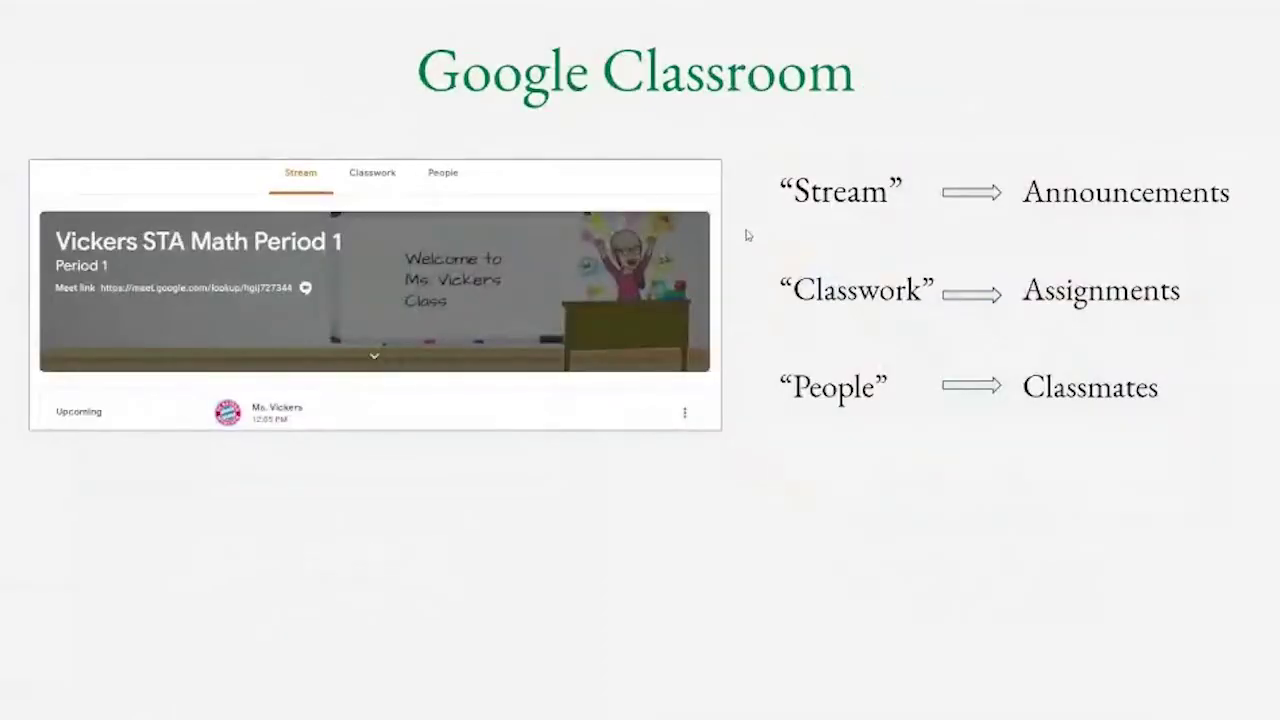
left_click(612, 357)
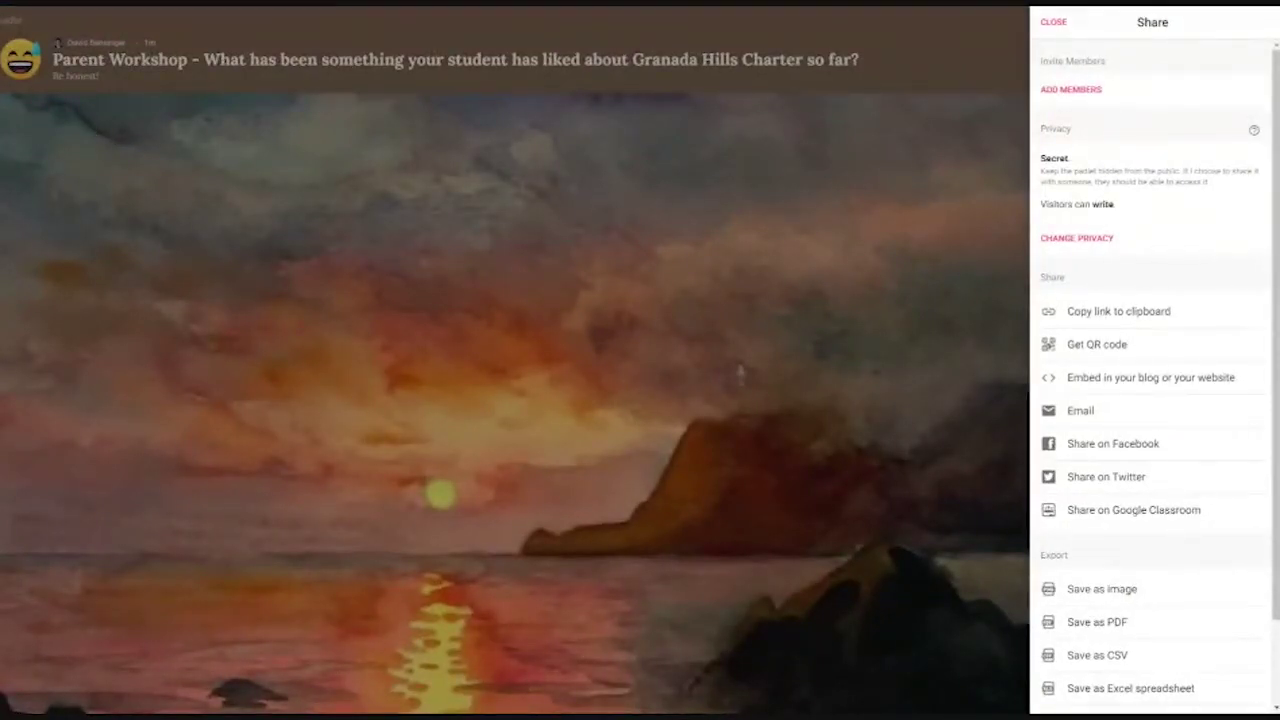
Step: Dismiss the sharing panel and start a new blank post on the Parent Workshop board
left_click(1053, 22)
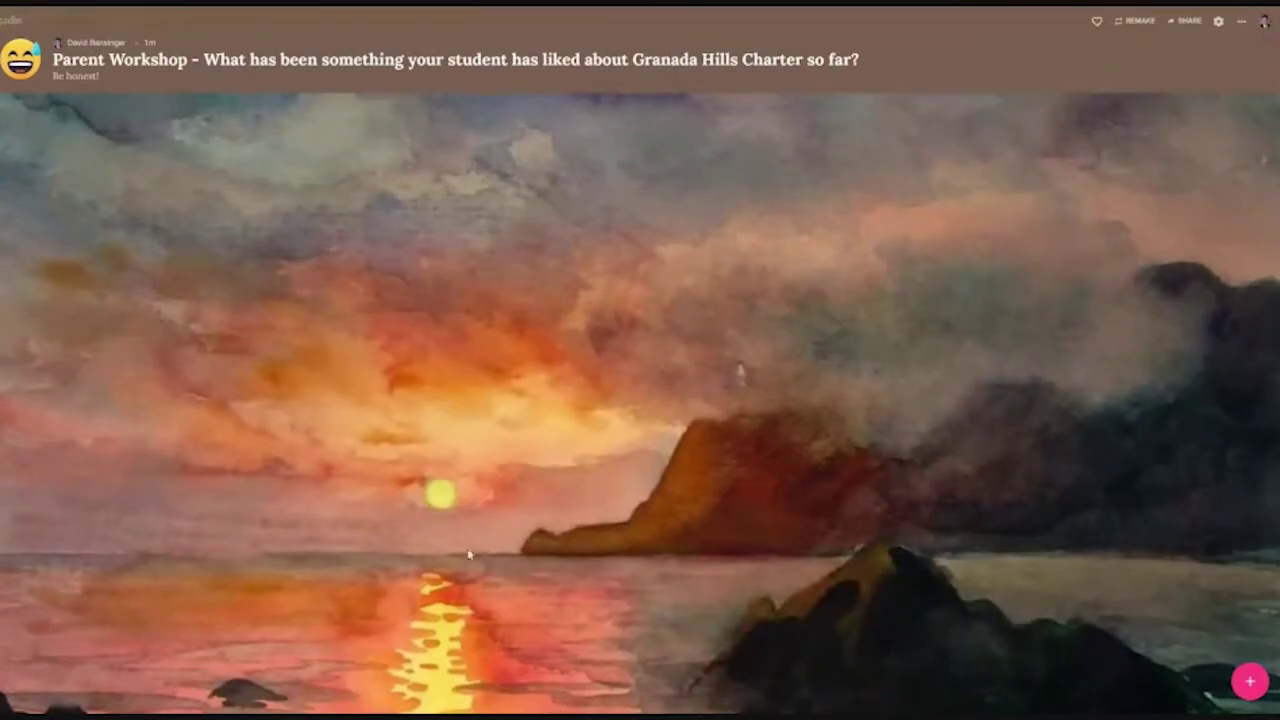
left_click(1250, 682)
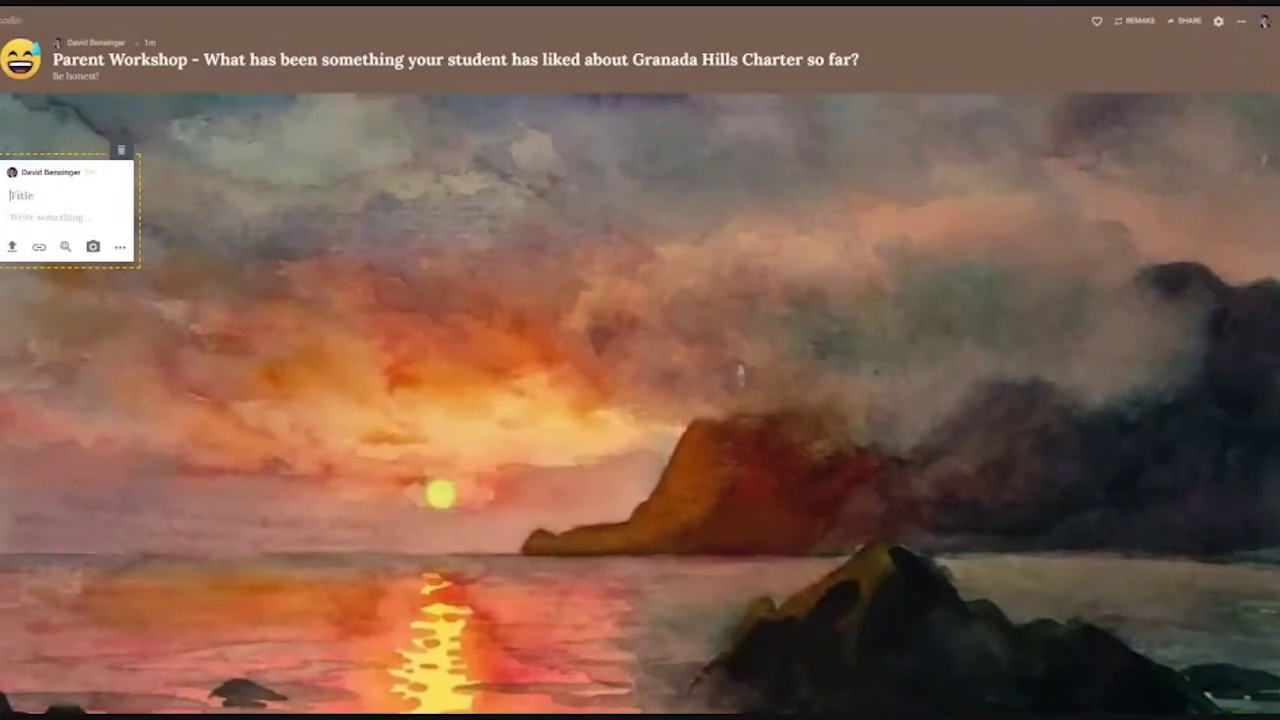
Step: Reopen a fresh empty draft post and load the board's latest updates with UPDATE
left_click(1230, 660)
left_click(1249, 682)
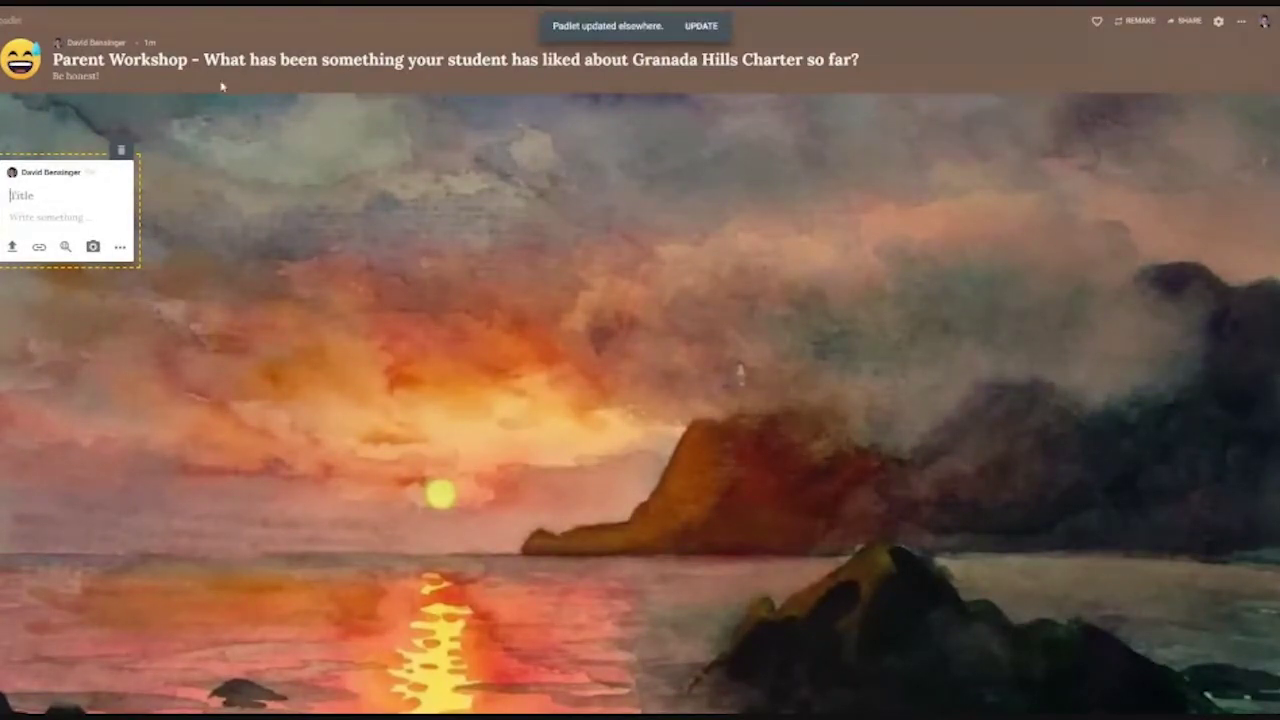
left_click(702, 27)
left_click(702, 28)
left_click(701, 27)
left_click(719, 28)
left_click(701, 26)
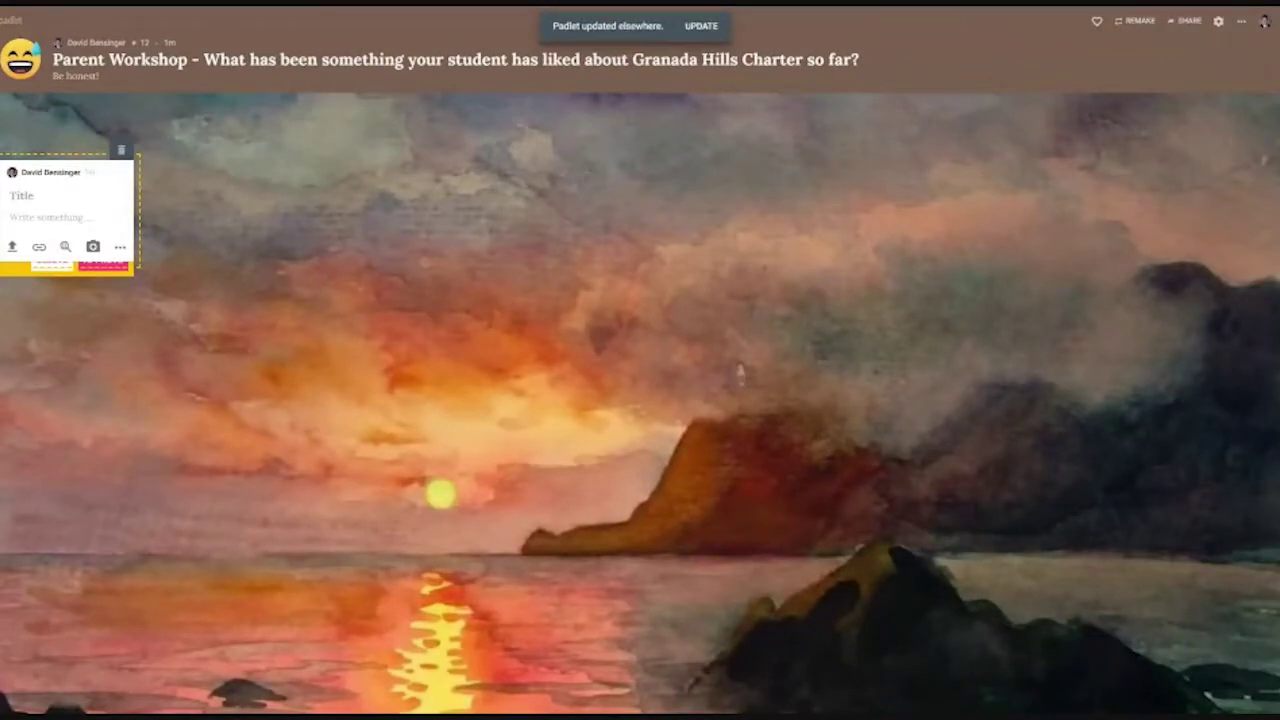
left_click(1240, 21)
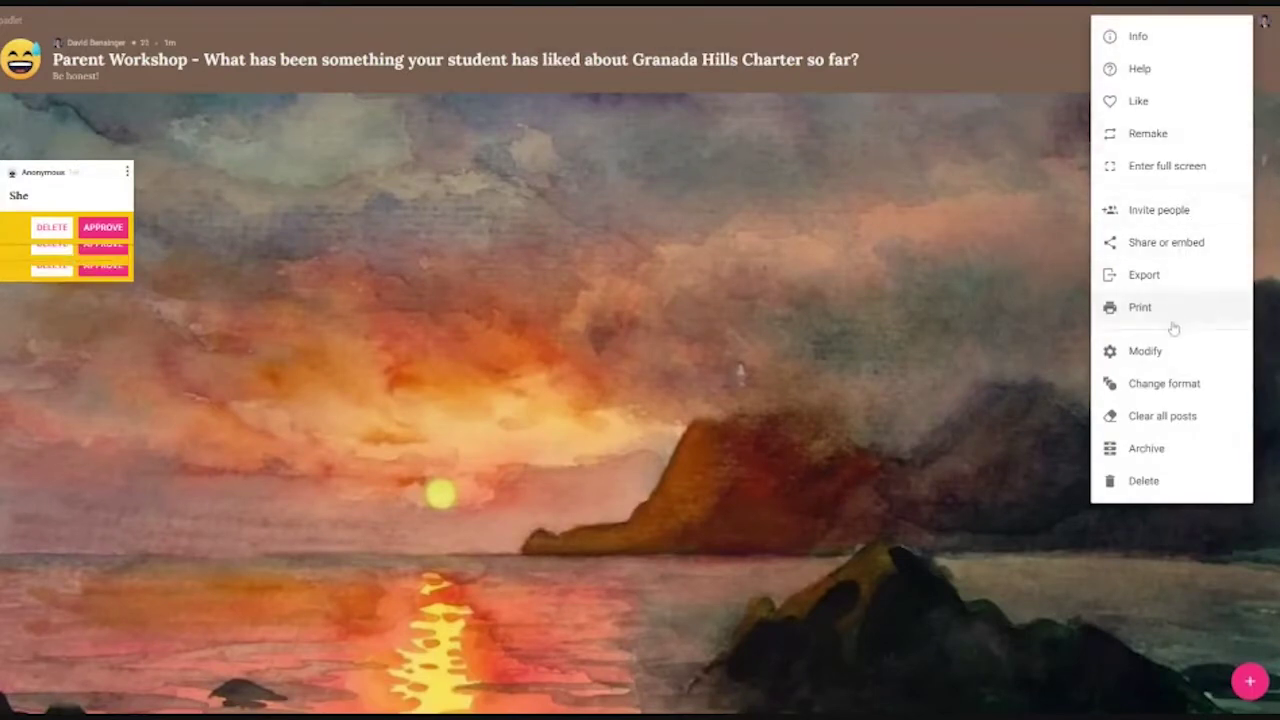
left_click(1160, 351)
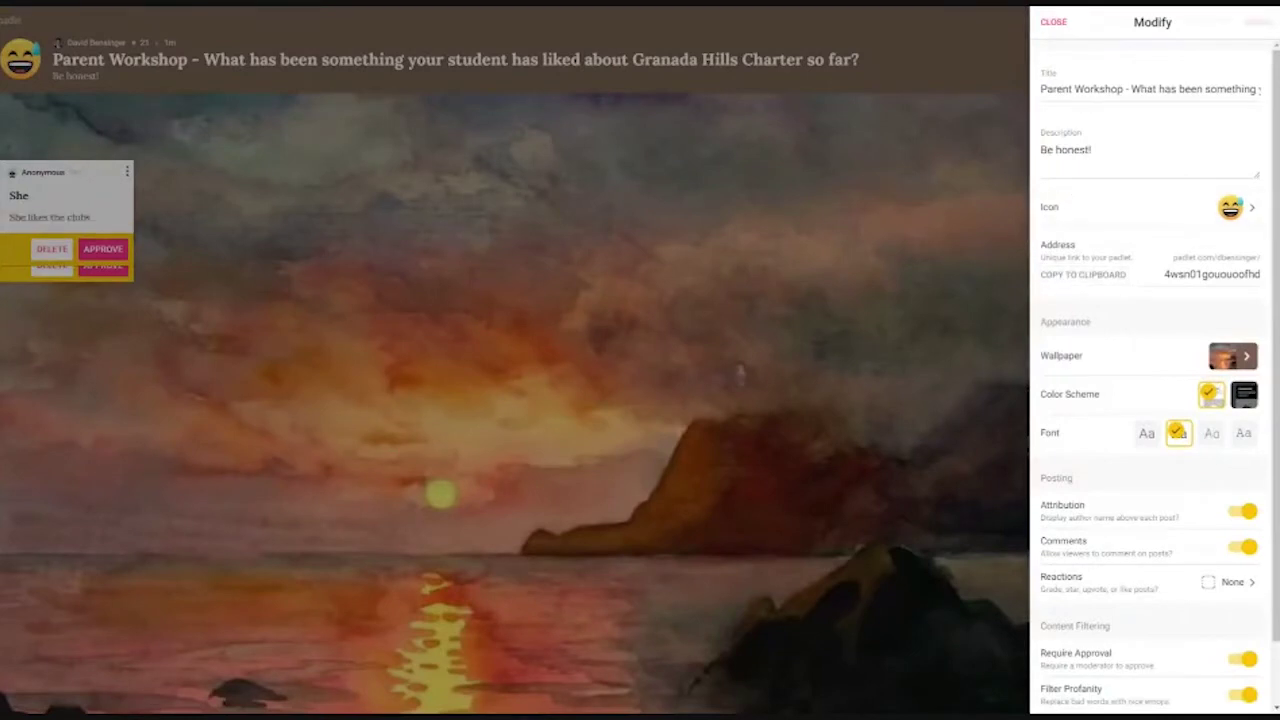
scroll(1126, 537, "down", 1)
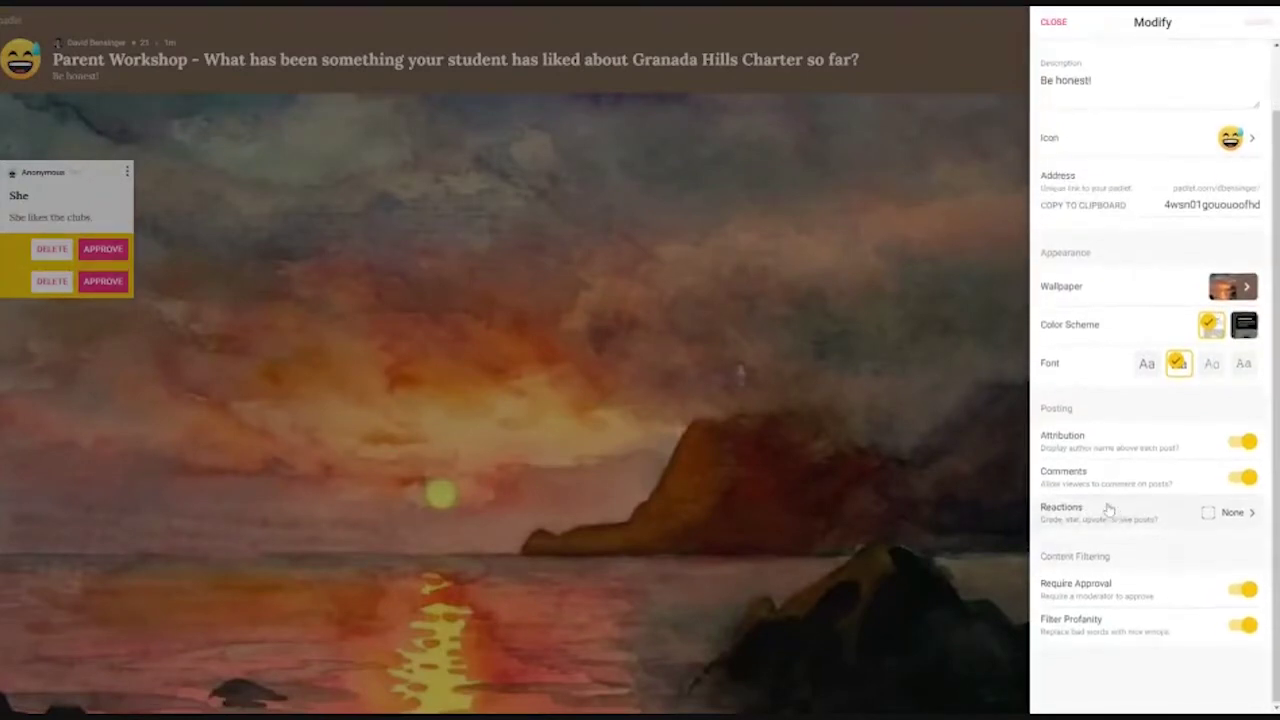
scroll(1126, 537, "up", 1)
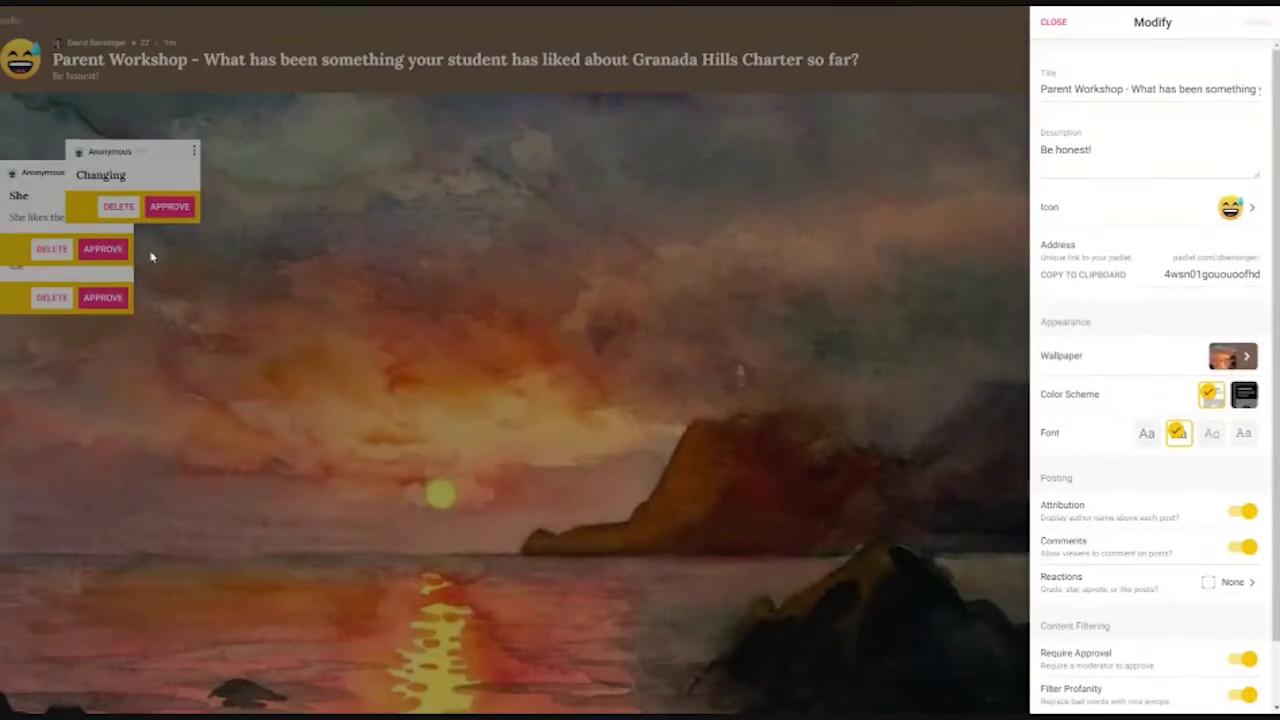
left_click(167, 163)
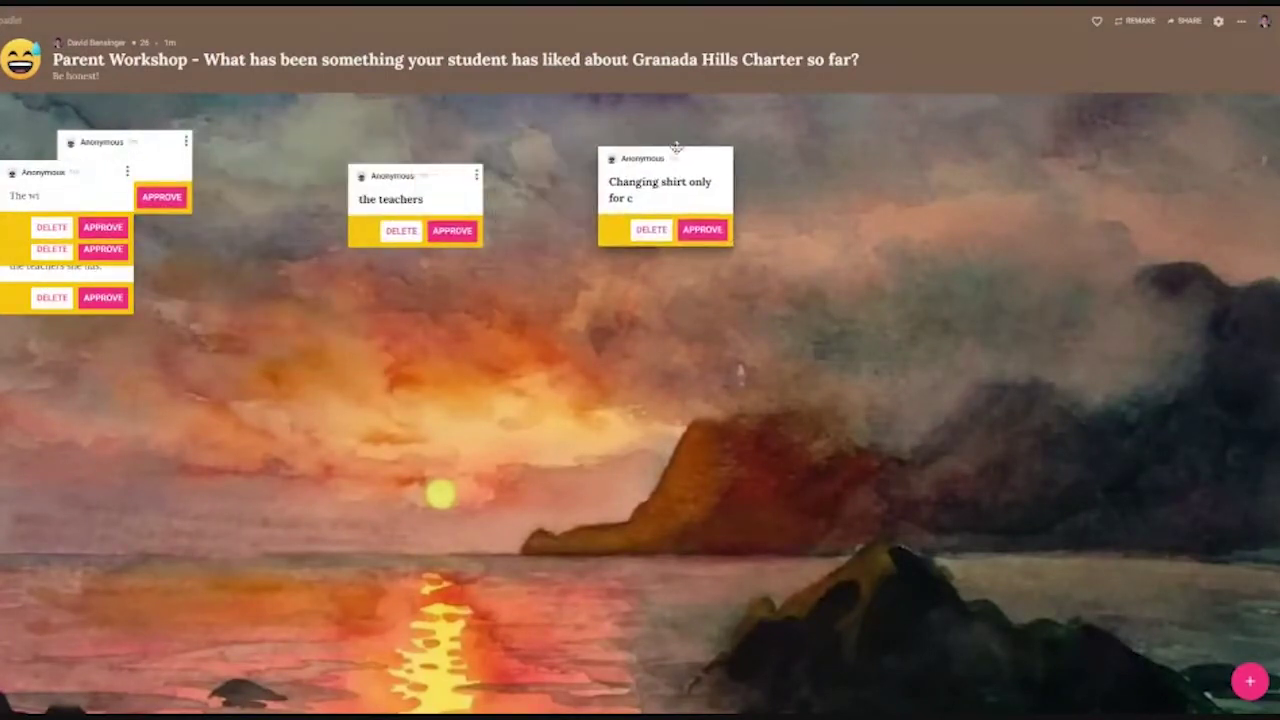
Step: Move the school opportunities and "The wide" posts onto the board and approve both
left_click_drag(108, 297, 712, 263)
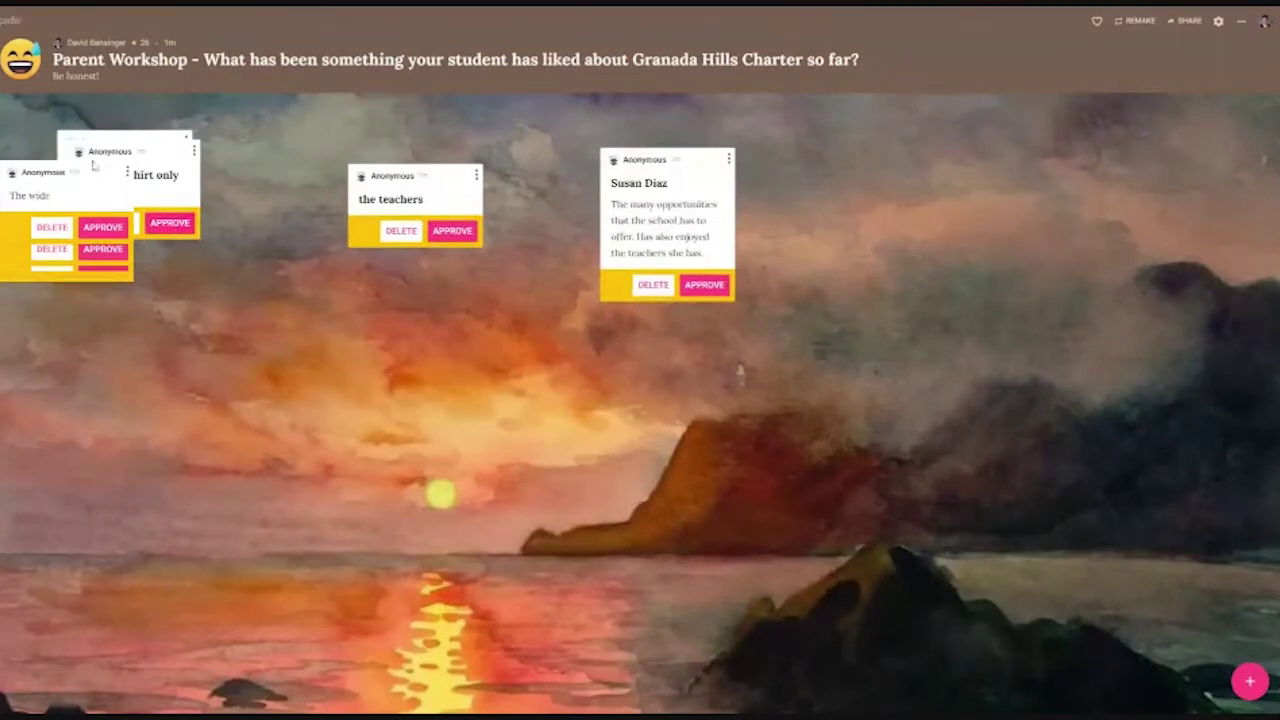
left_click_drag(84, 176, 444, 368)
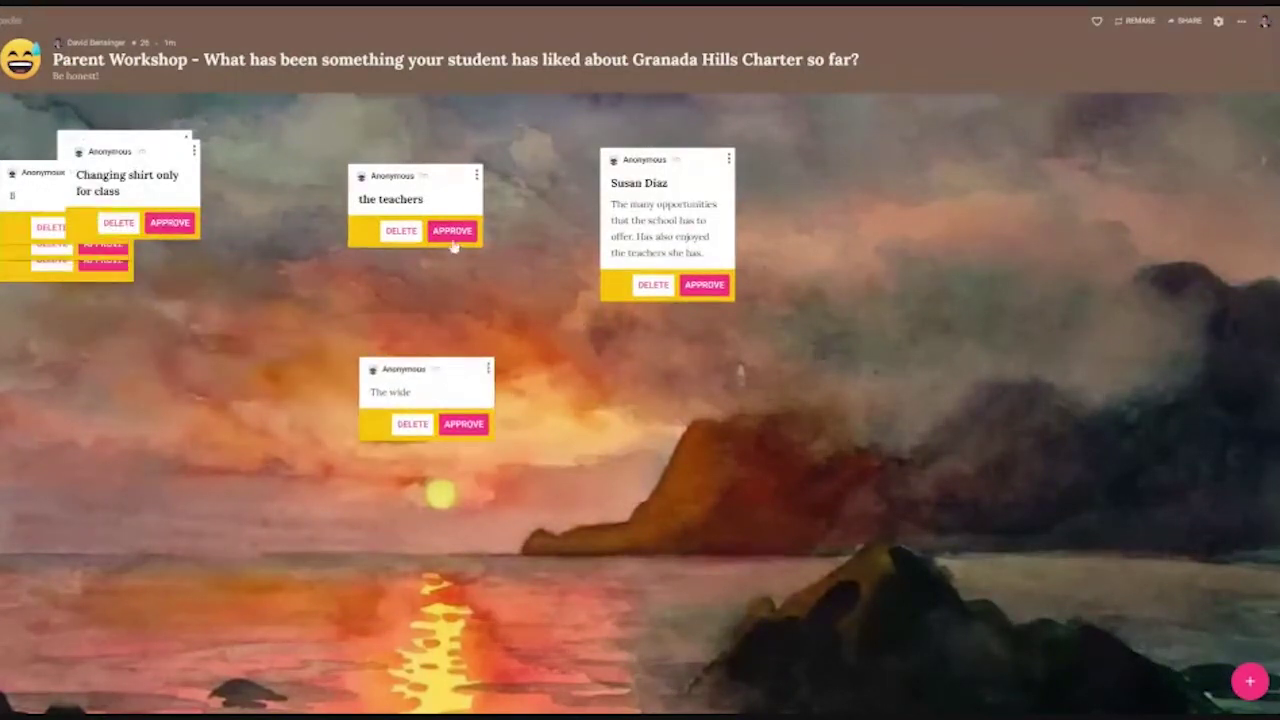
left_click(463, 424)
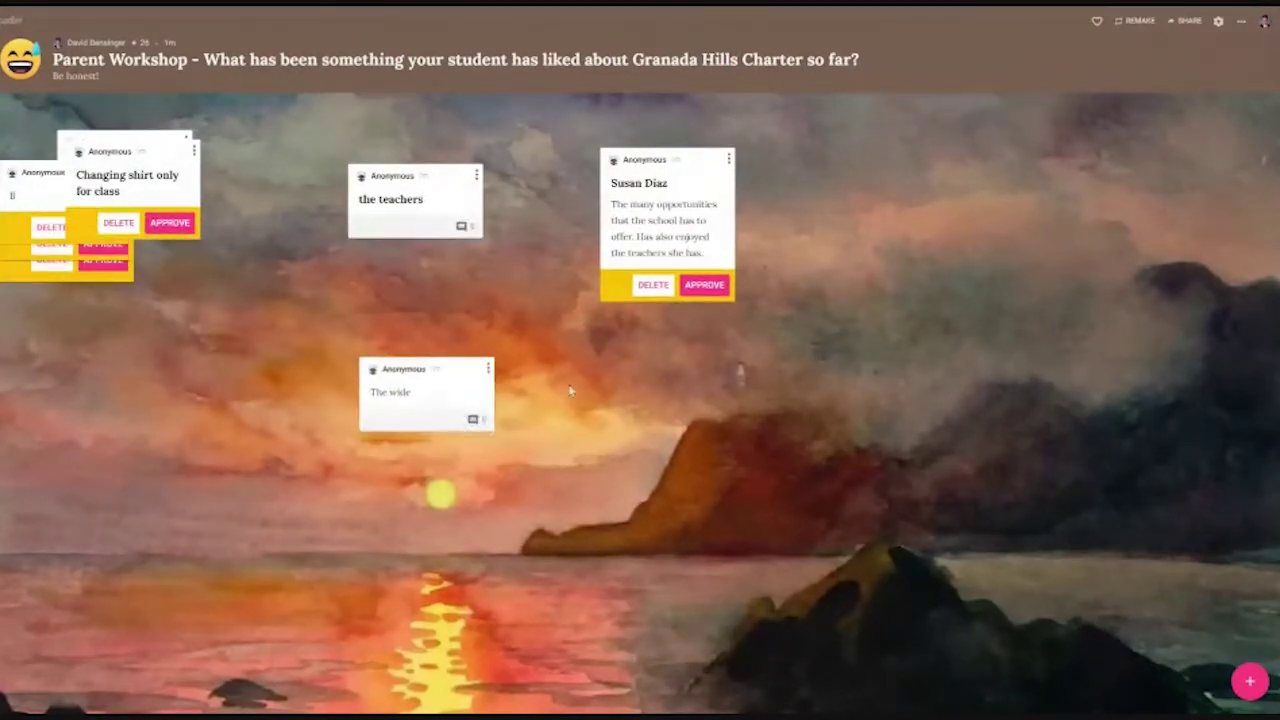
left_click(704, 285)
Step: Approve the "Changing shirt only for class" and "clubs & sports" posts and place them mid-board
left_click_drag(96, 185, 466, 350)
left_click_drag(40, 185, 137, 367)
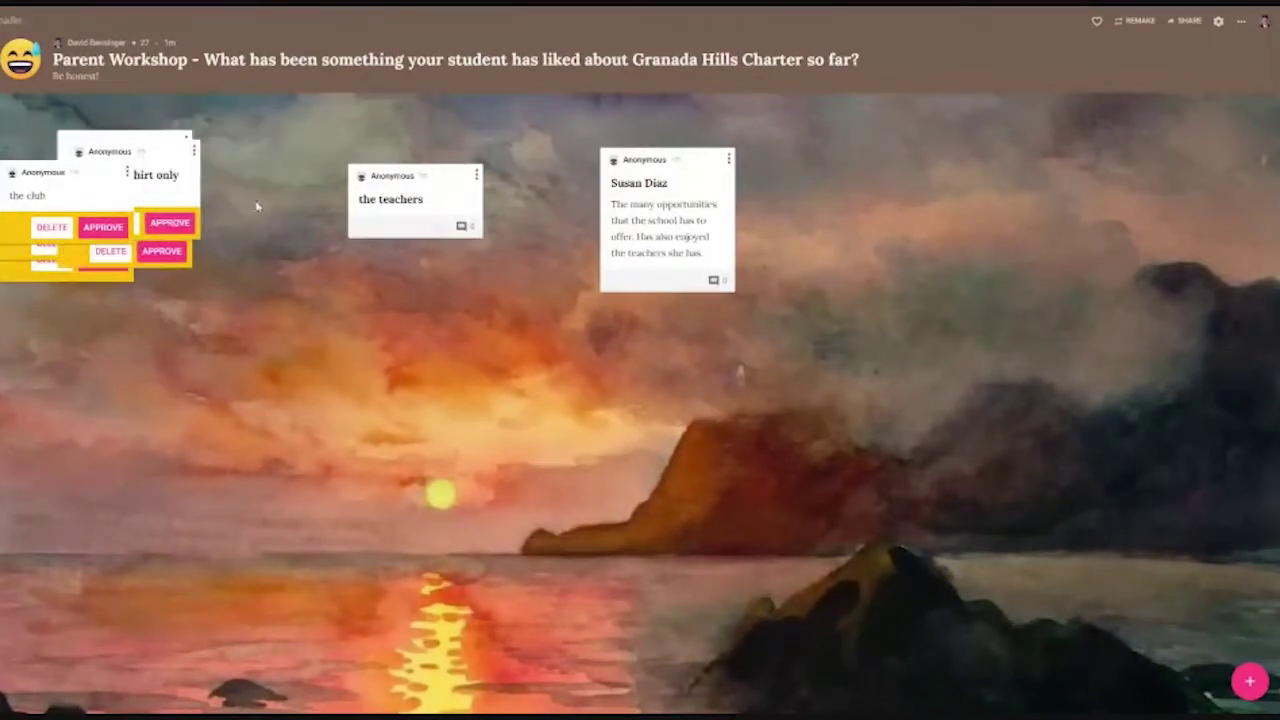
left_click(170, 222)
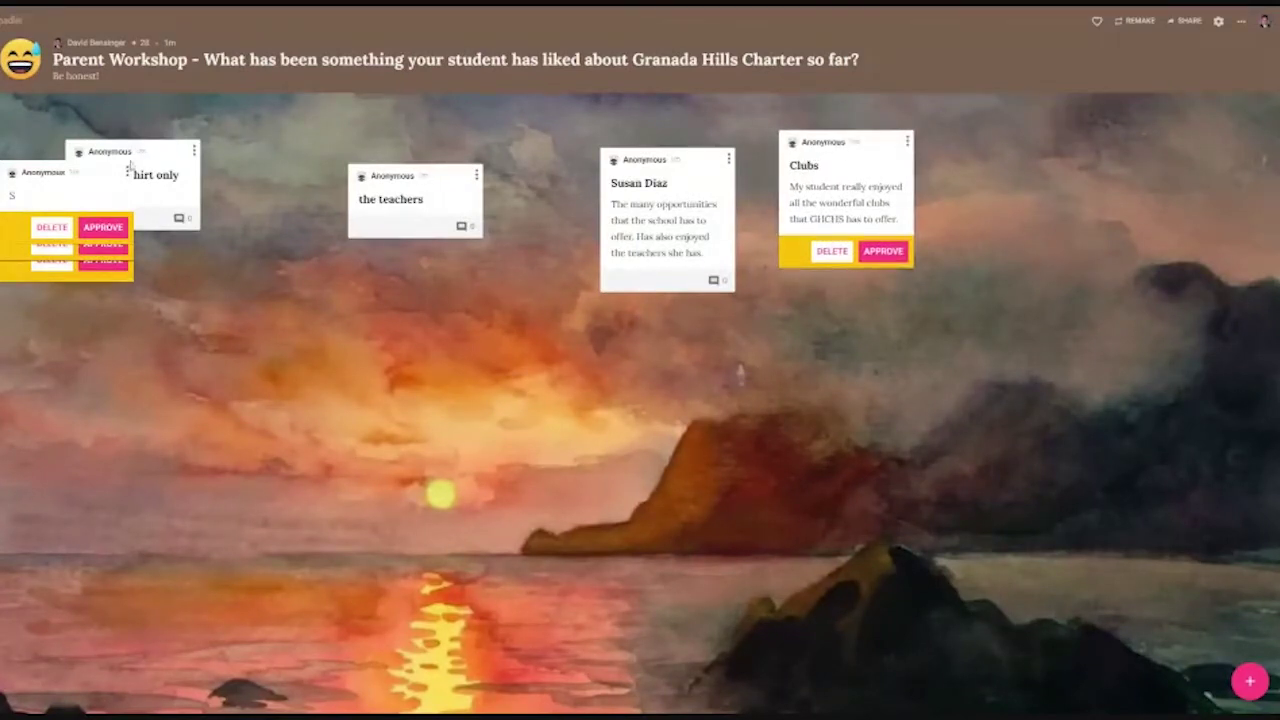
left_click_drag(170, 154, 445, 293)
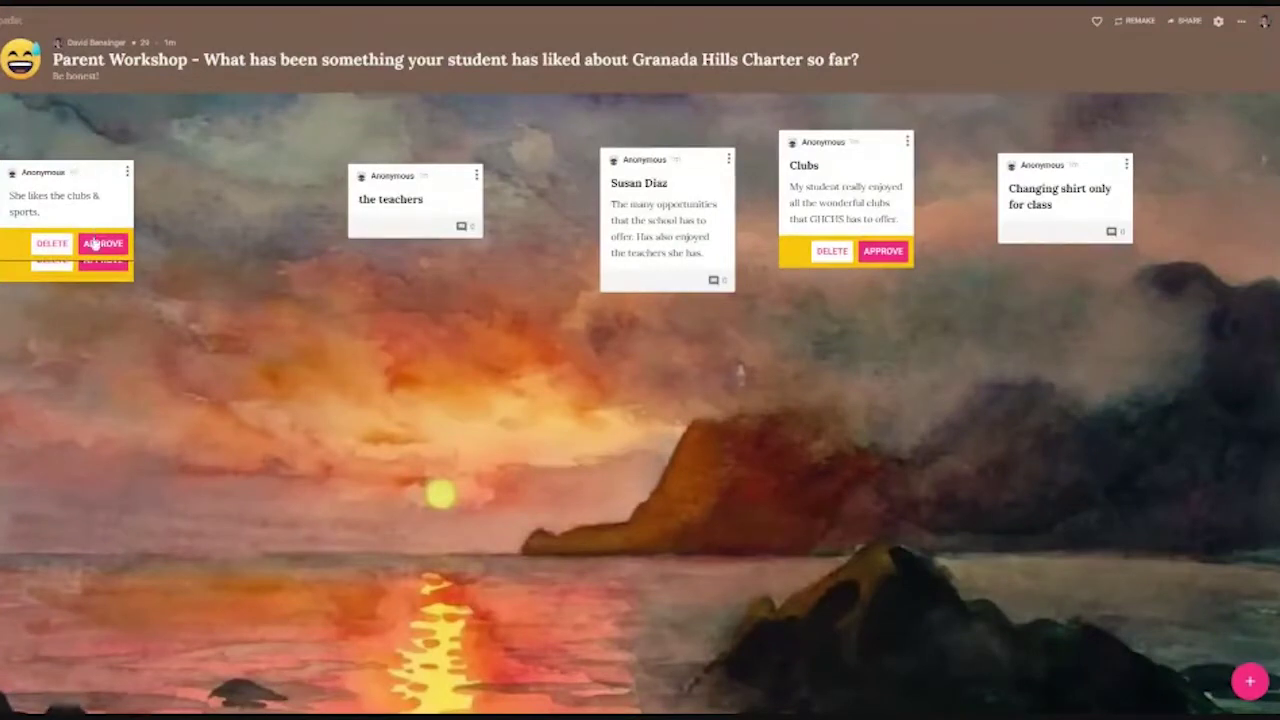
left_click(95, 245)
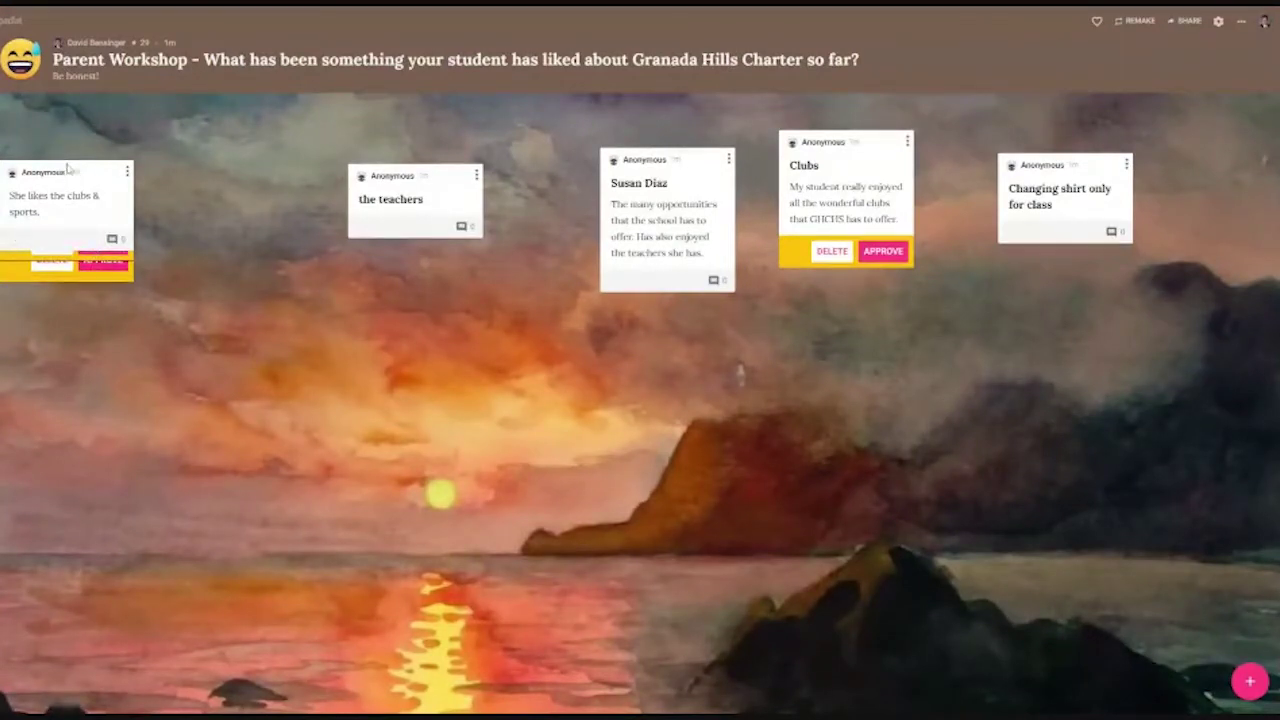
left_click_drag(68, 176, 443, 310)
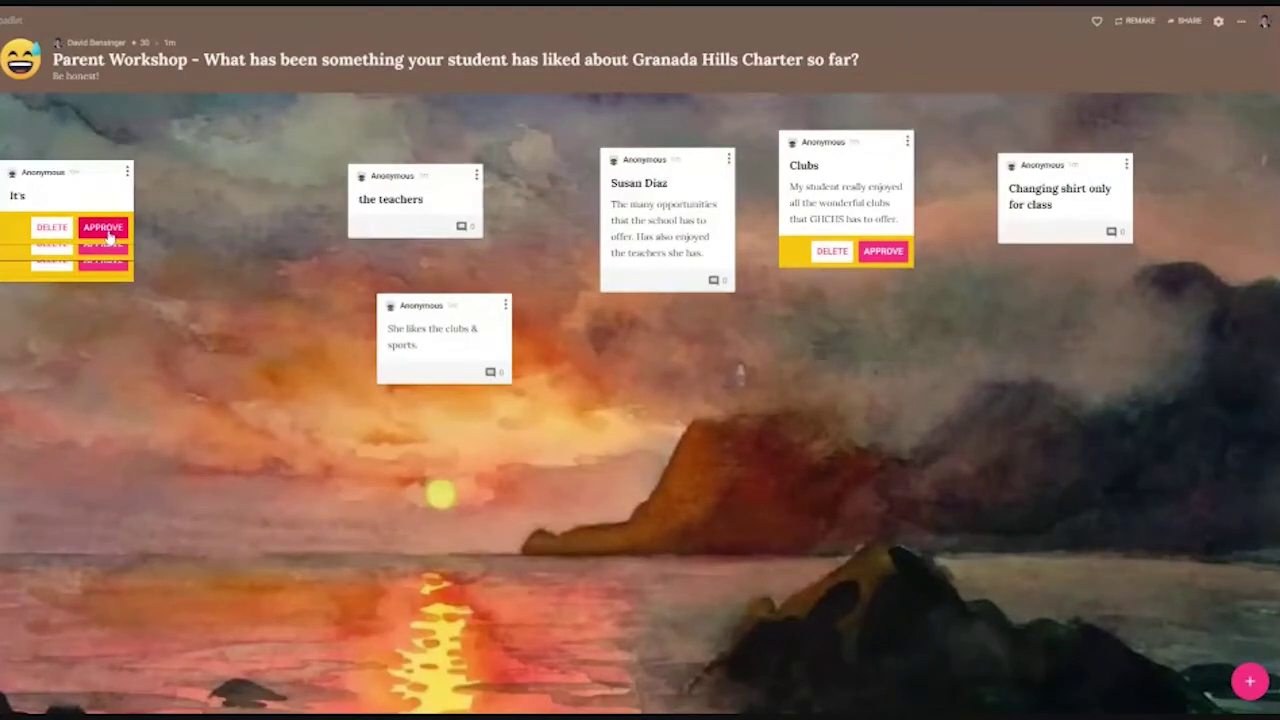
left_click(110, 235)
Step: Switch off Require Approval in the Padlet board settings and save the change
left_click(1241, 21)
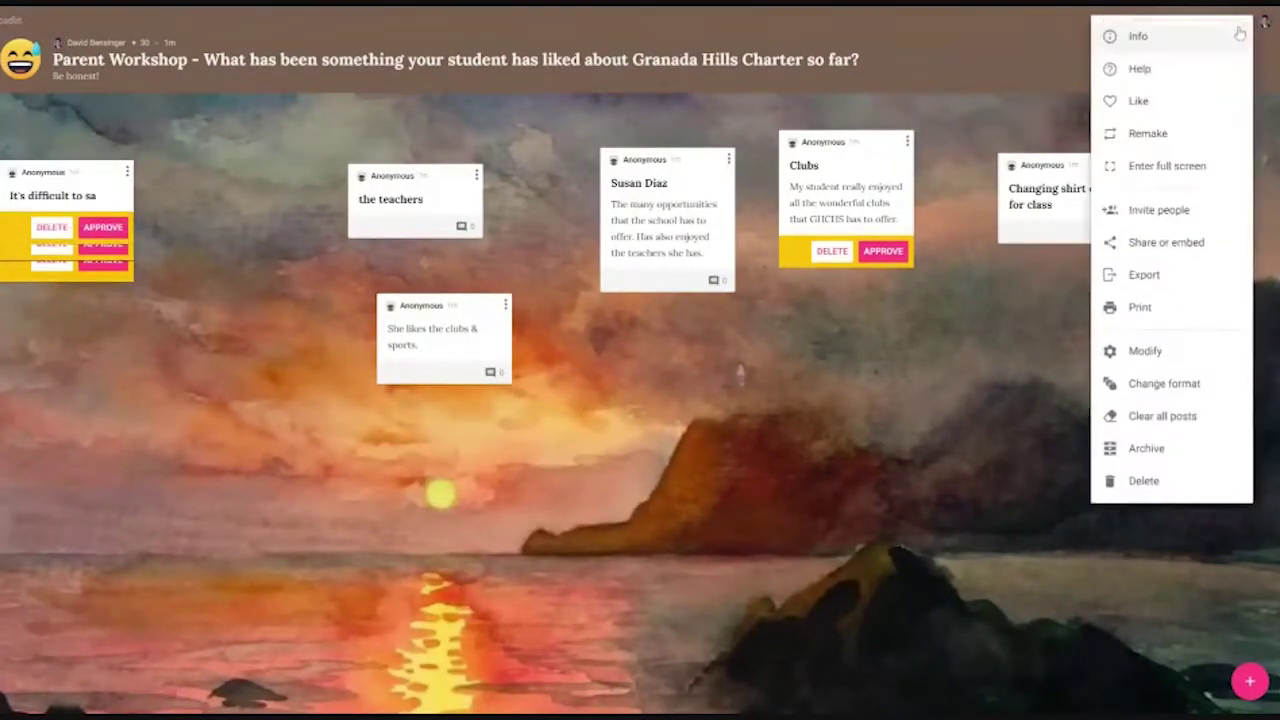
left_click(1180, 352)
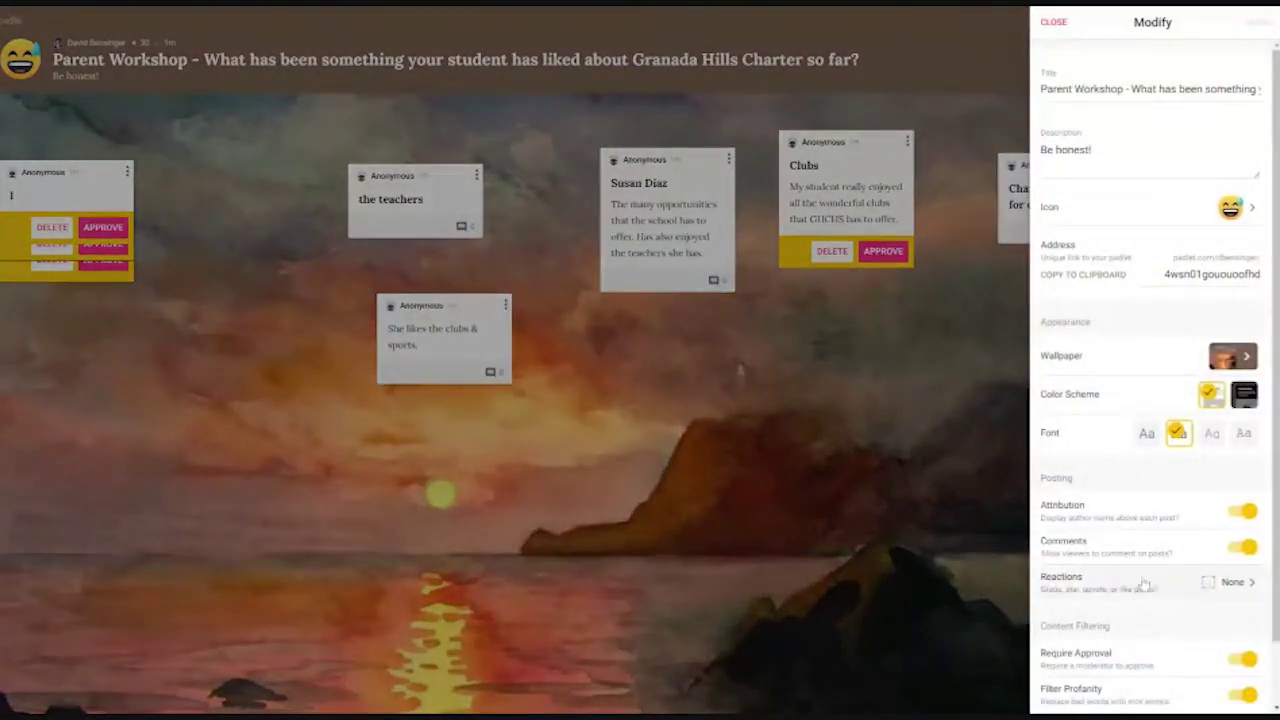
scroll(1137, 568, "down", 1)
left_click(1243, 592)
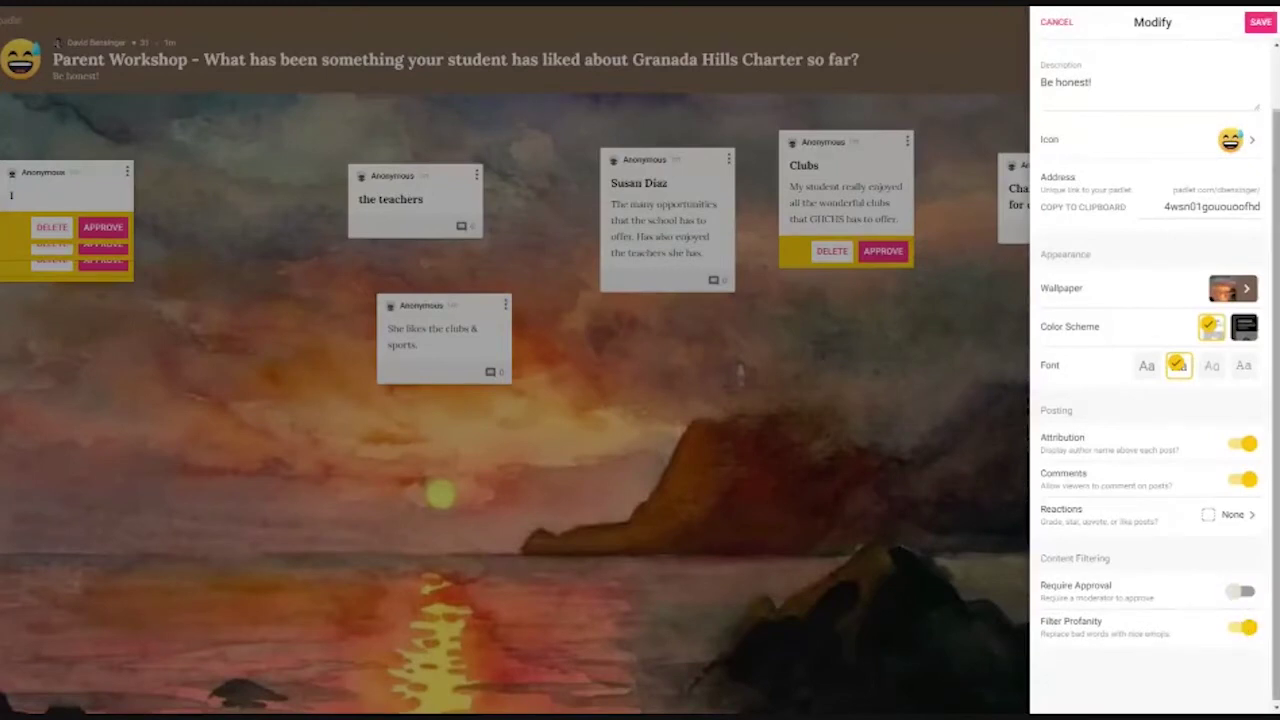
left_click(1259, 21)
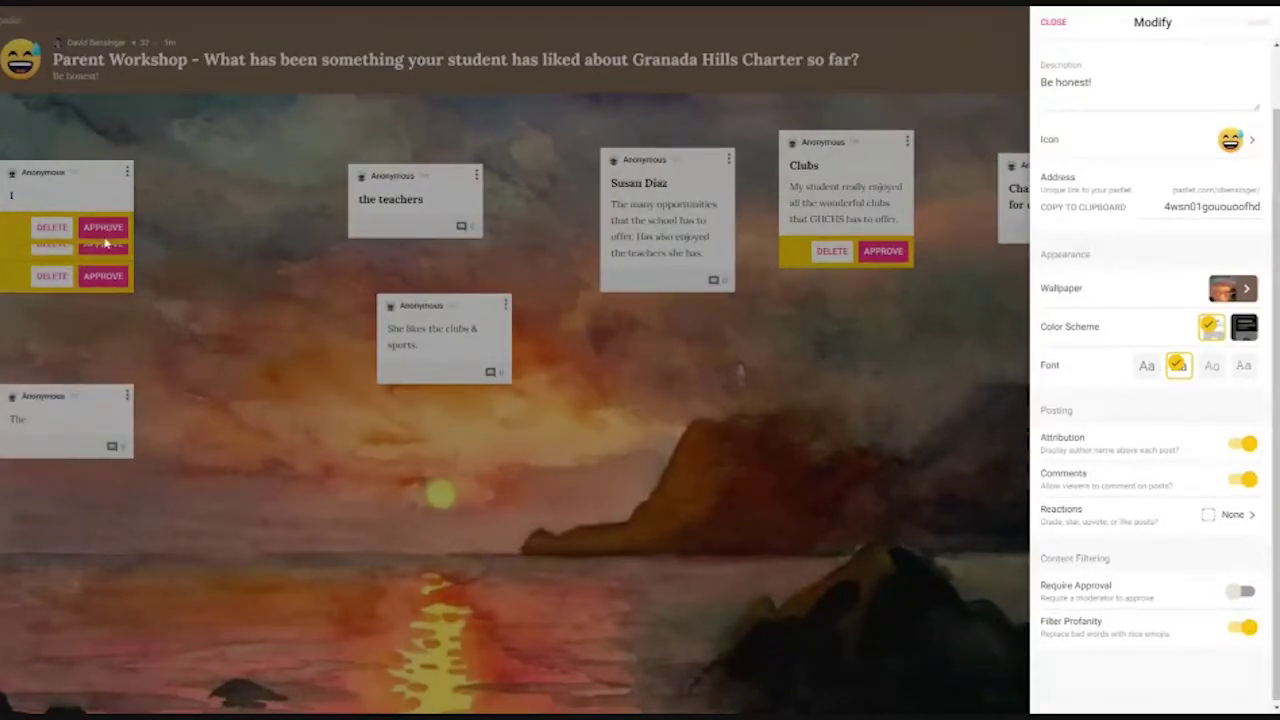
left_click(1053, 21)
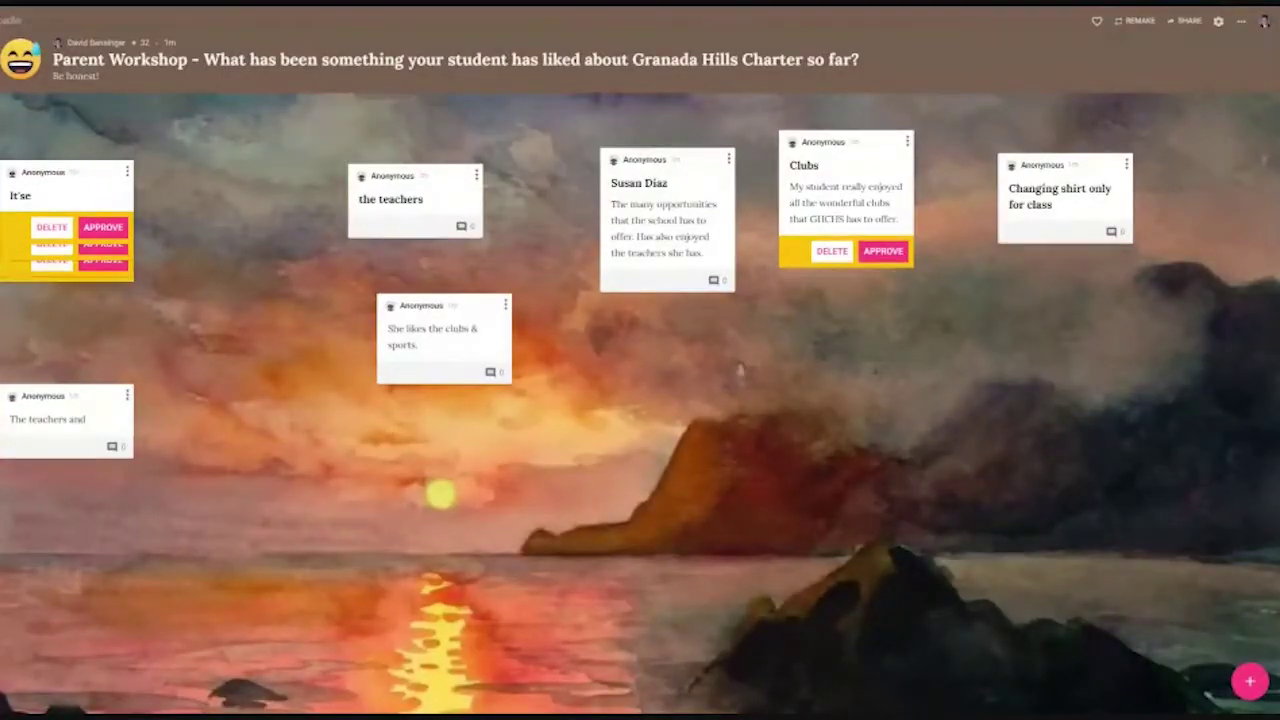
Step: Approve the pending Clubs, "It's early to say", "Meeting the teachers" and "teachers are very helpful" posts, spreading them across the wall
left_click(884, 251)
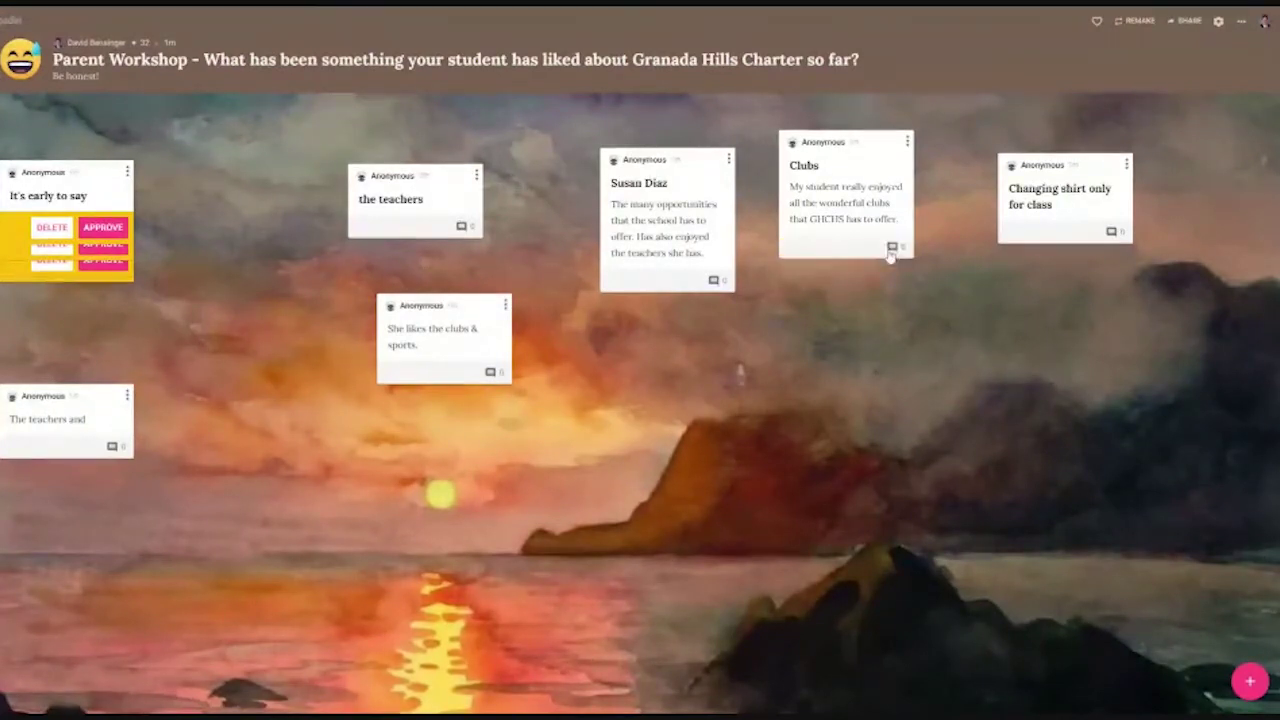
left_click_drag(271, 281, 414, 453)
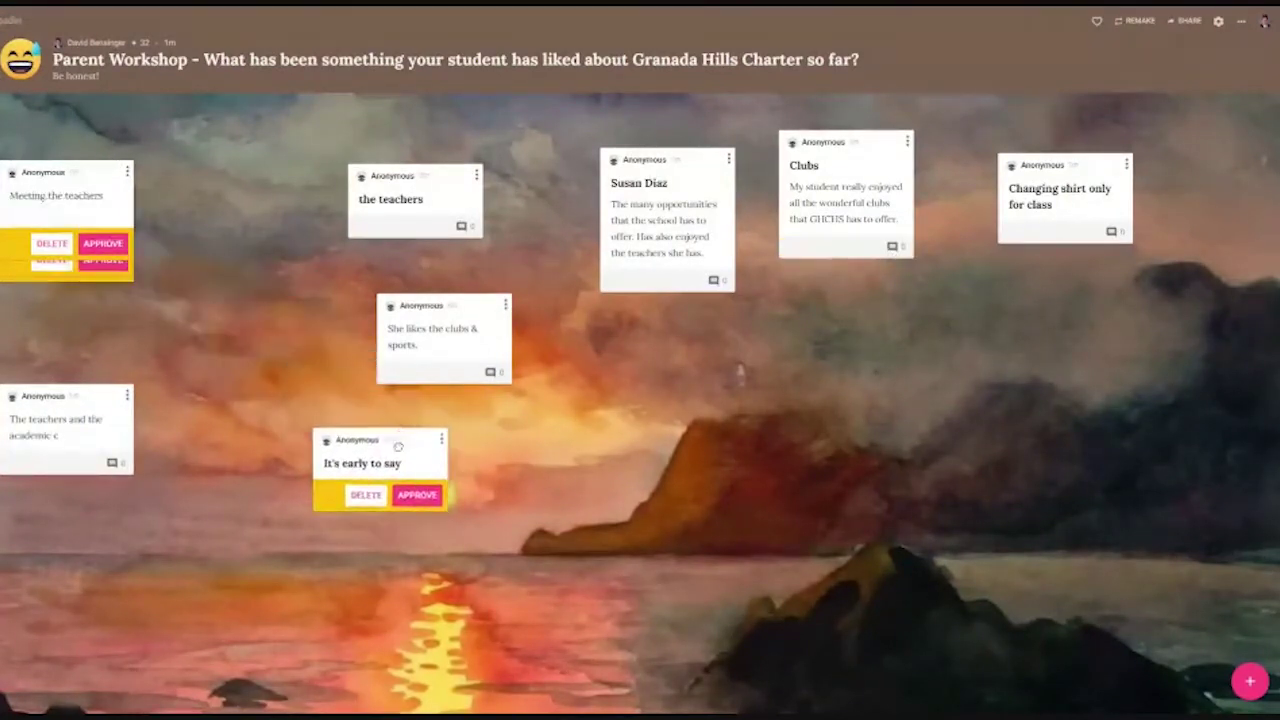
left_click(416, 496)
left_click(103, 250)
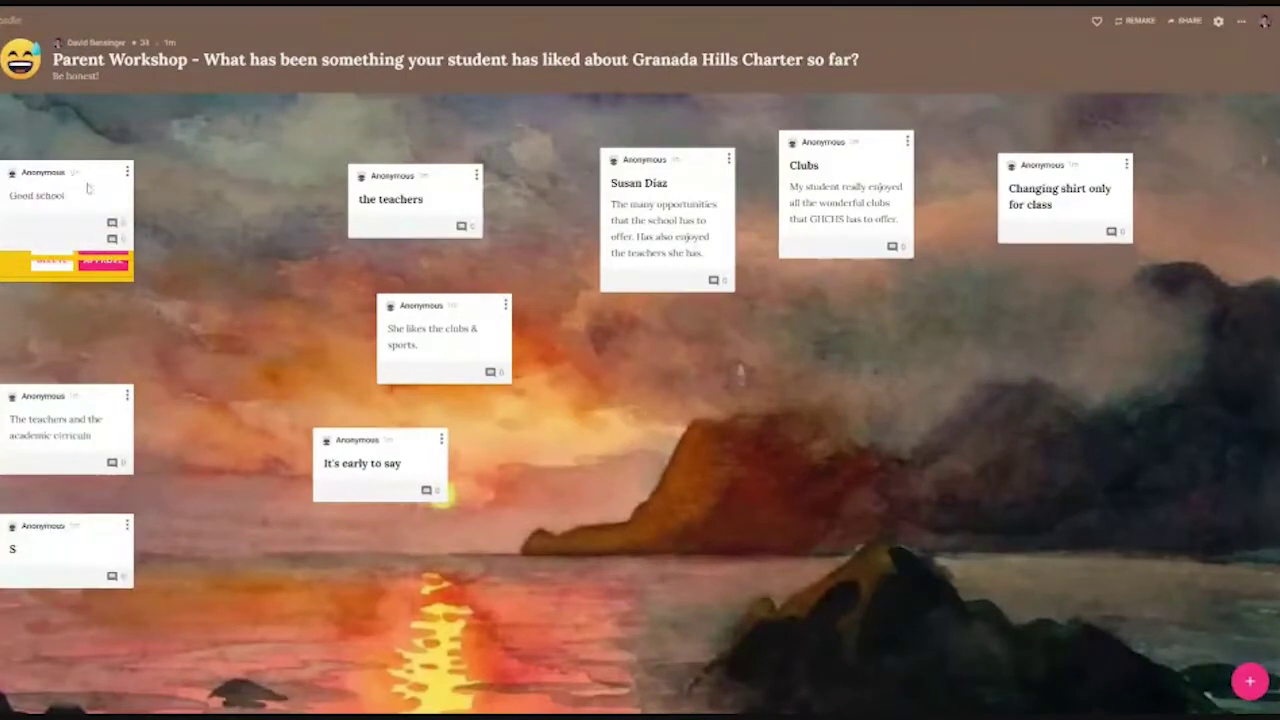
left_click_drag(68, 178, 245, 307)
left_click_drag(160, 167, 580, 425)
left_click(613, 480)
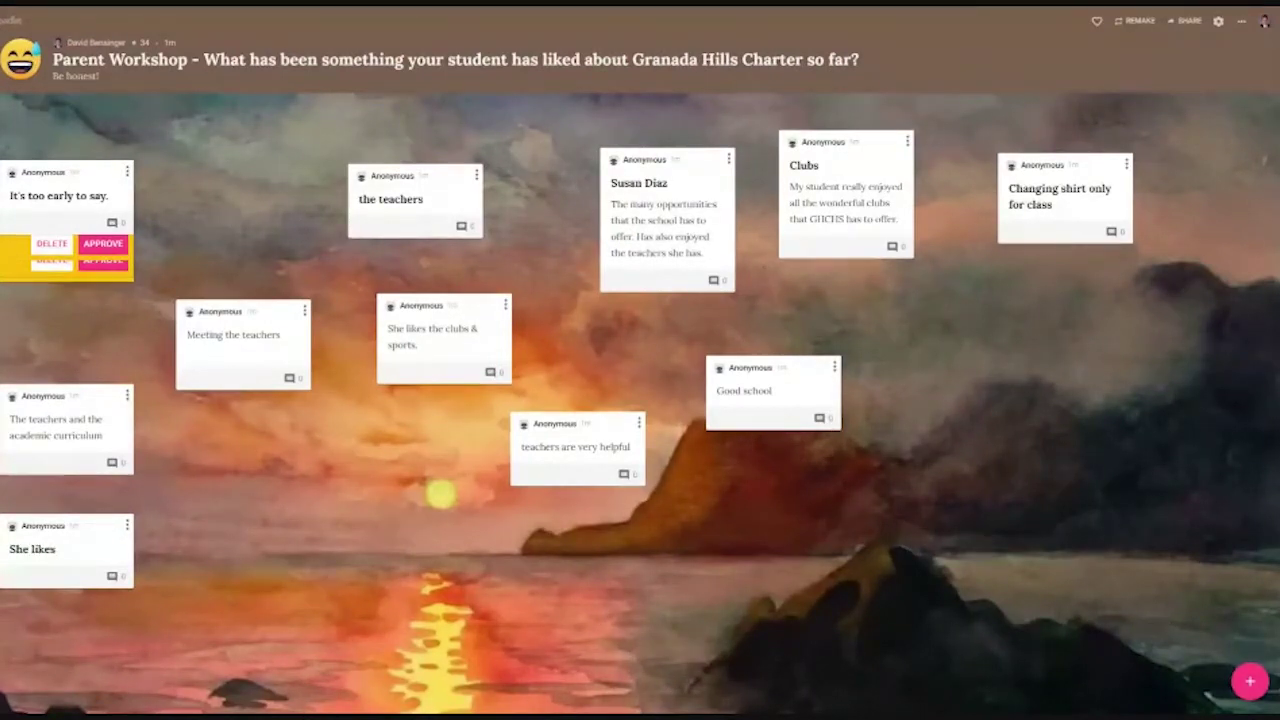
Step: Add a new post at the board's centre and attach a webcam photo to it
left_click(1249, 684)
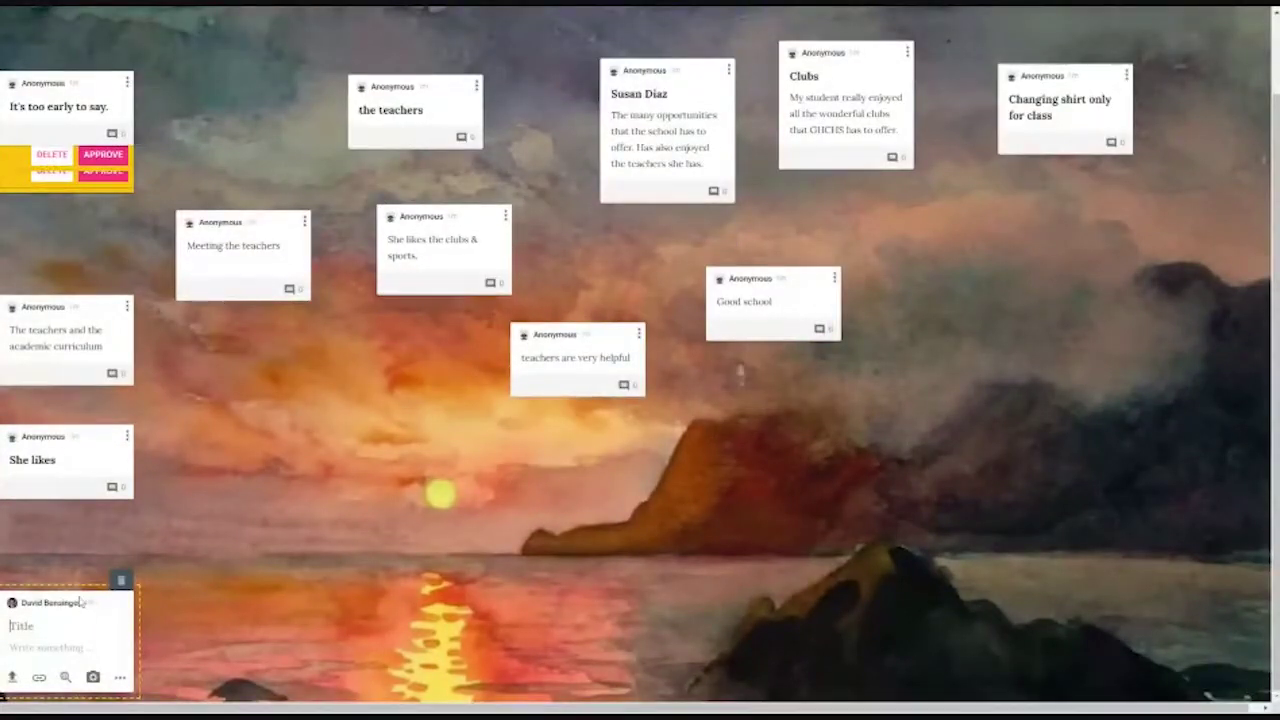
left_click_drag(84, 578, 650, 312)
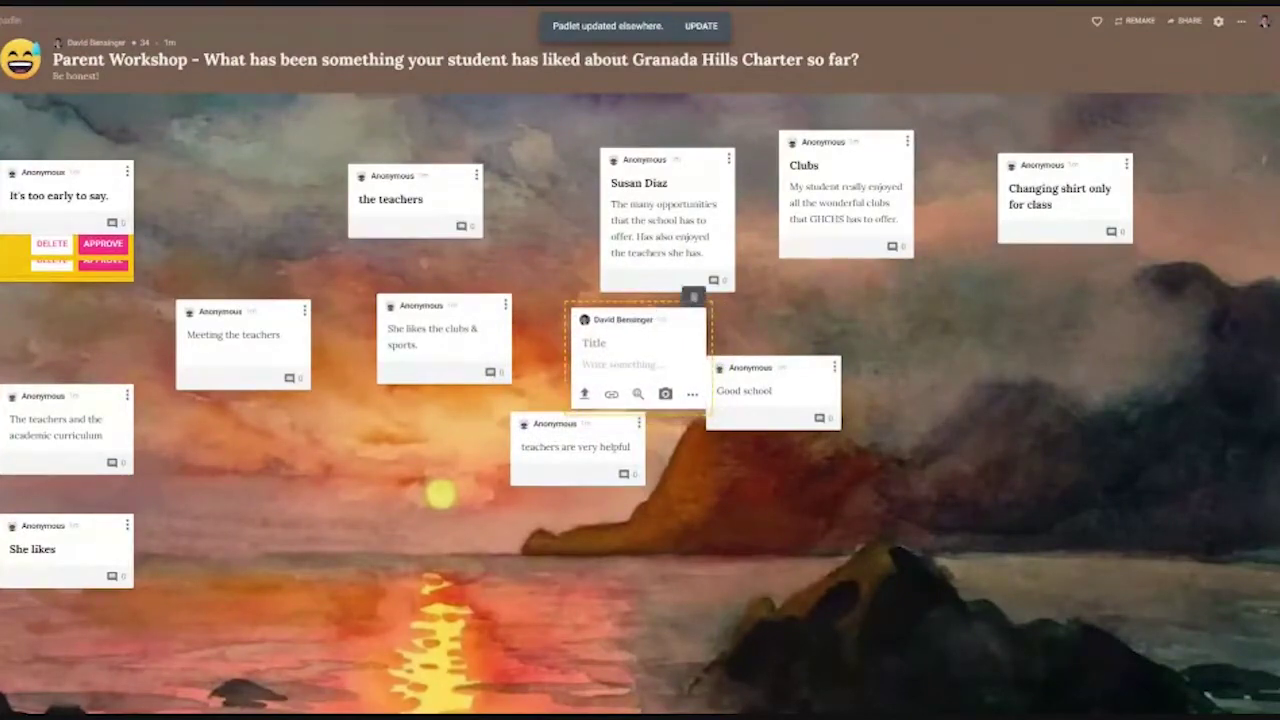
left_click(665, 395)
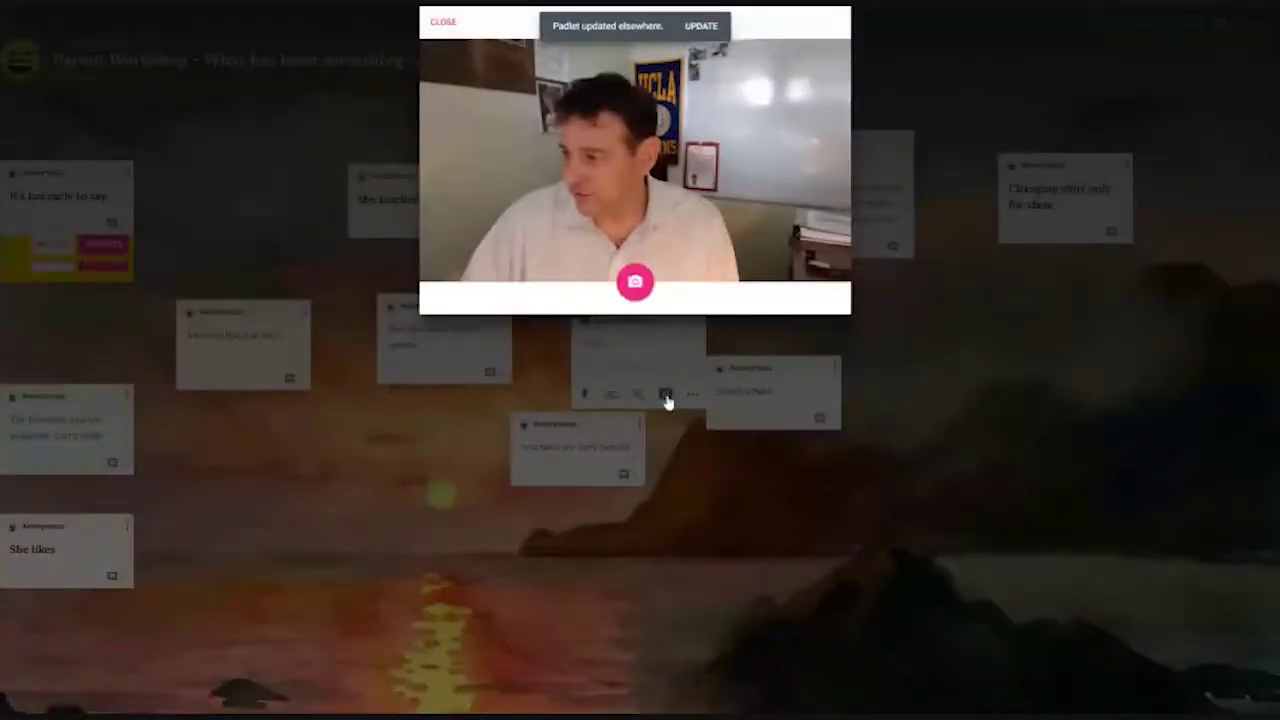
left_click(634, 285)
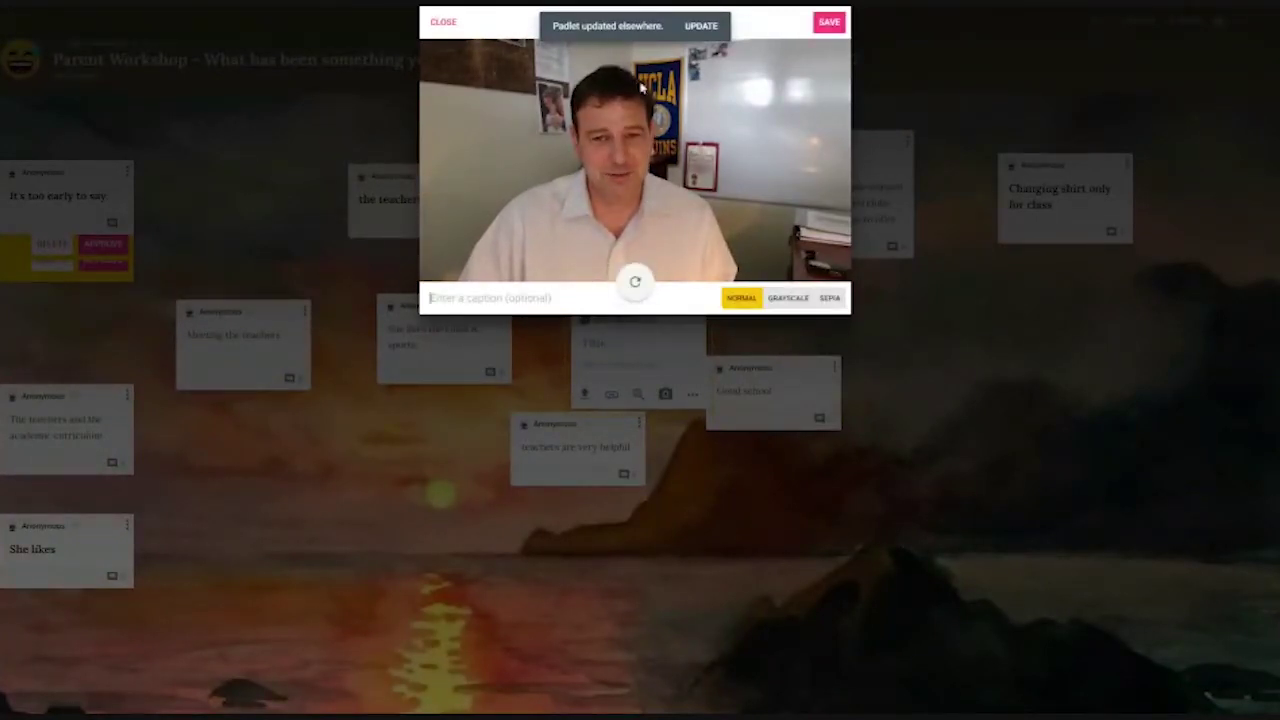
left_click(826, 23)
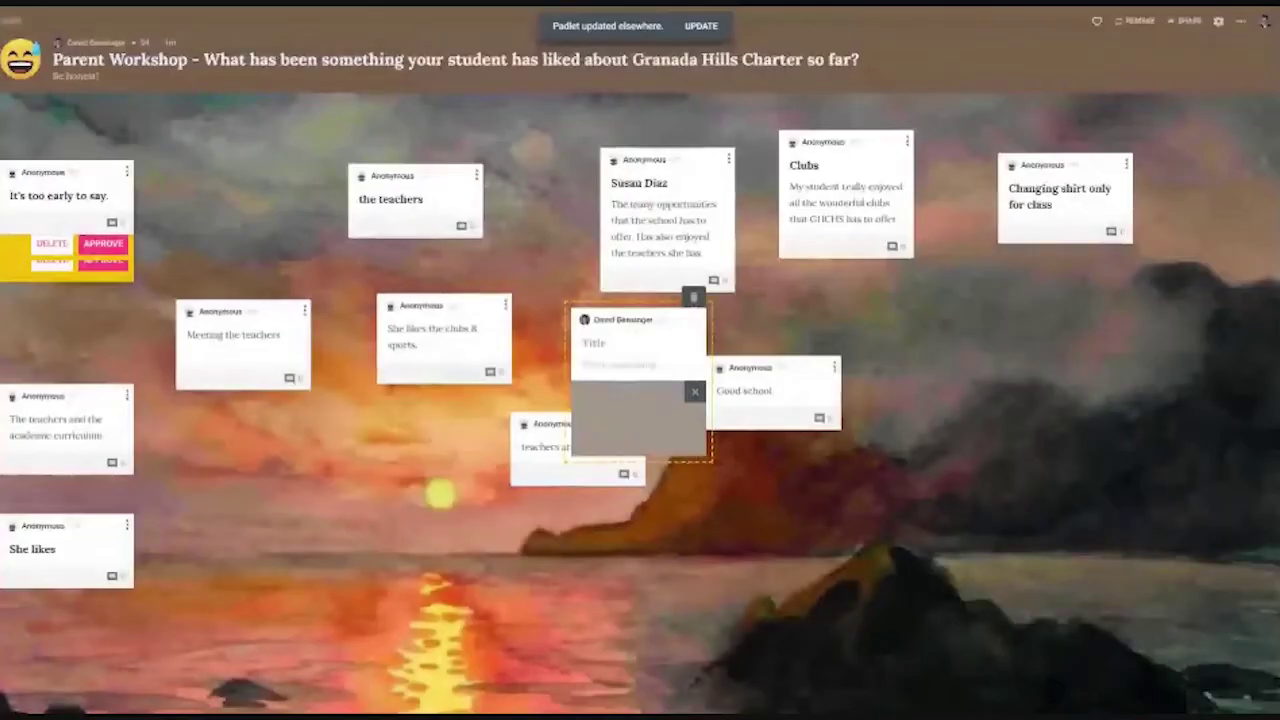
Step: Drag the new photo post to the right side of the wall
left_click_drag(706, 348, 1020, 330)
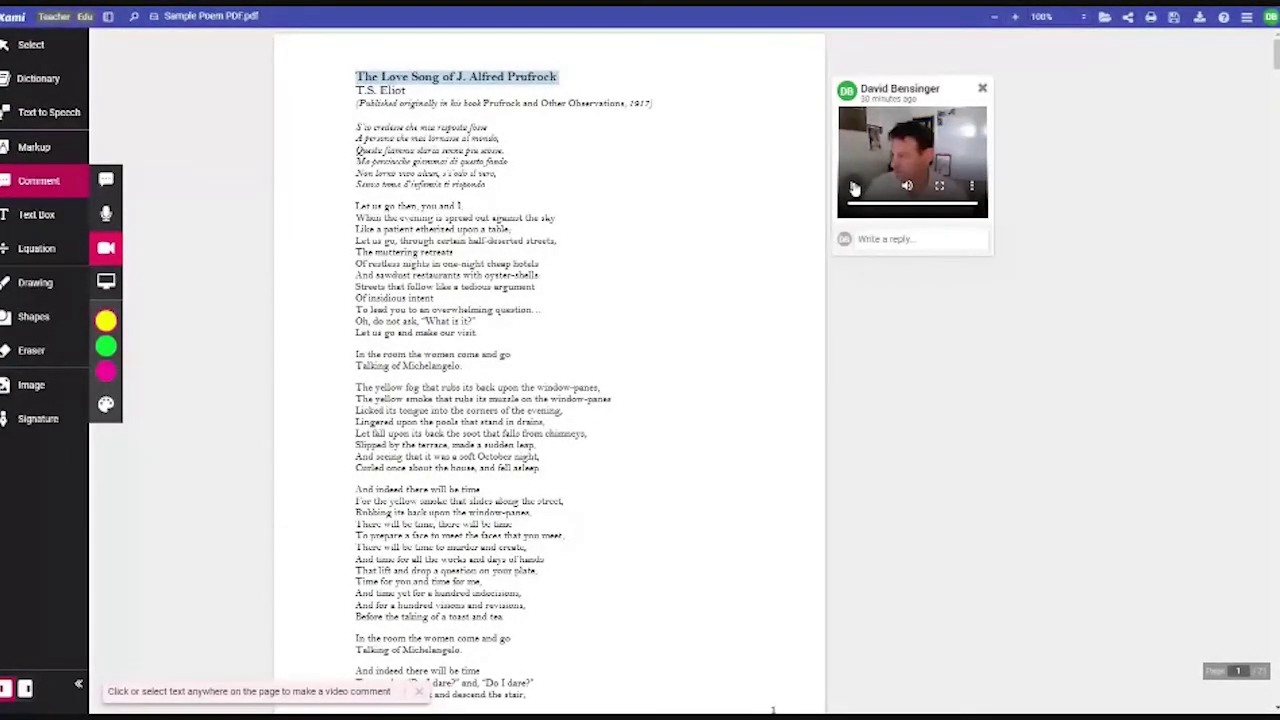
Step: Play the video comment on the Prufrock title and skip ahead in it
left_click(854, 188)
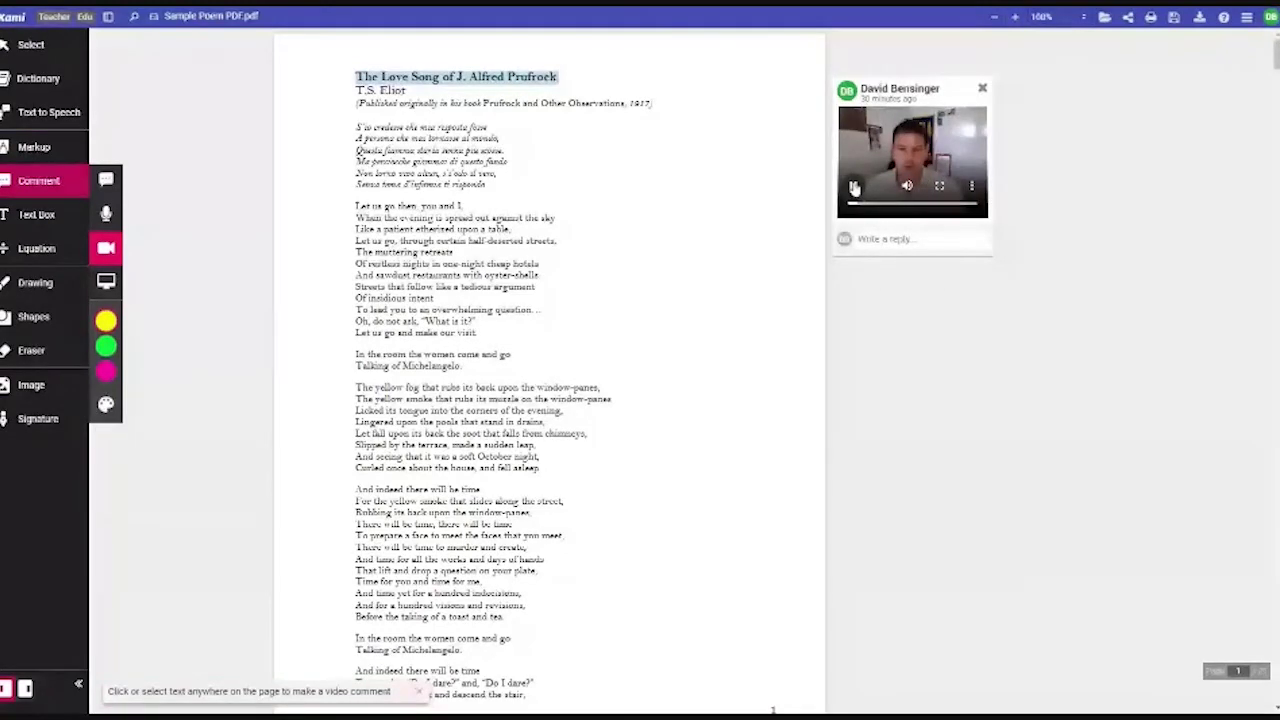
left_click(898, 202)
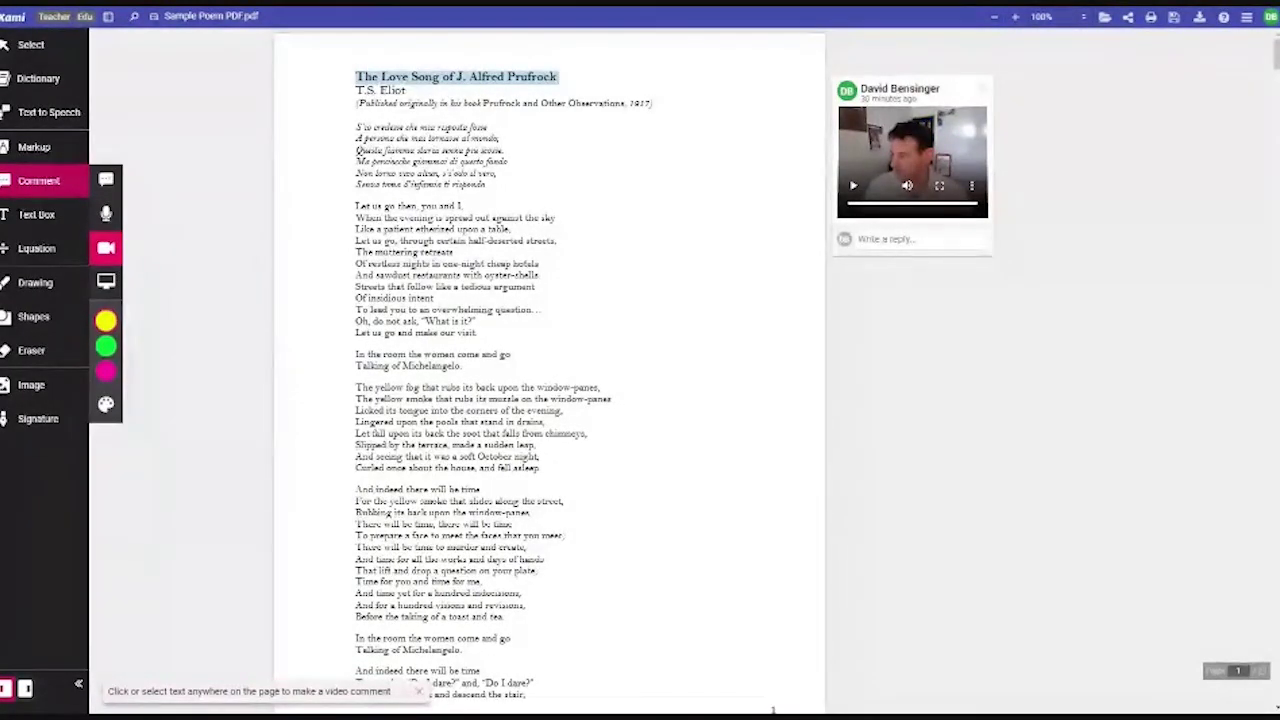
Step: Discard the stray video comment and add the text comment "Written comment" to the two opening lines
left_click_drag(355, 354, 470, 367)
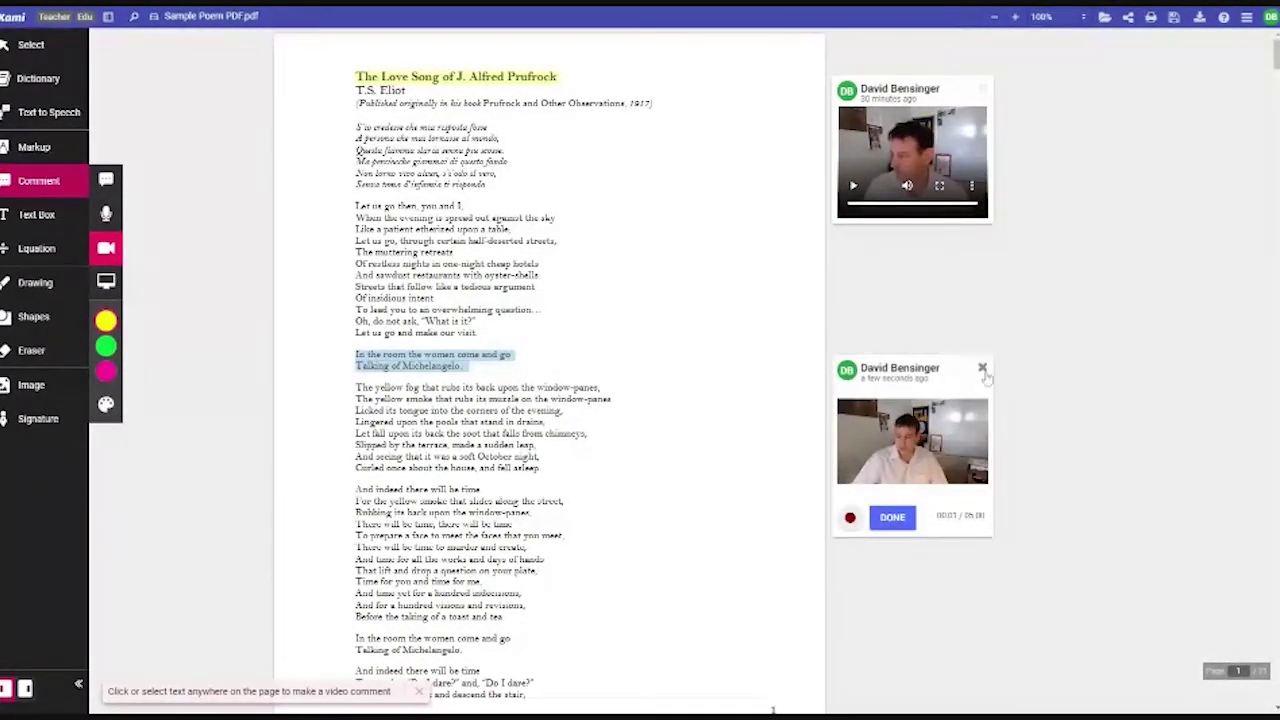
left_click(982, 369)
left_click(106, 180)
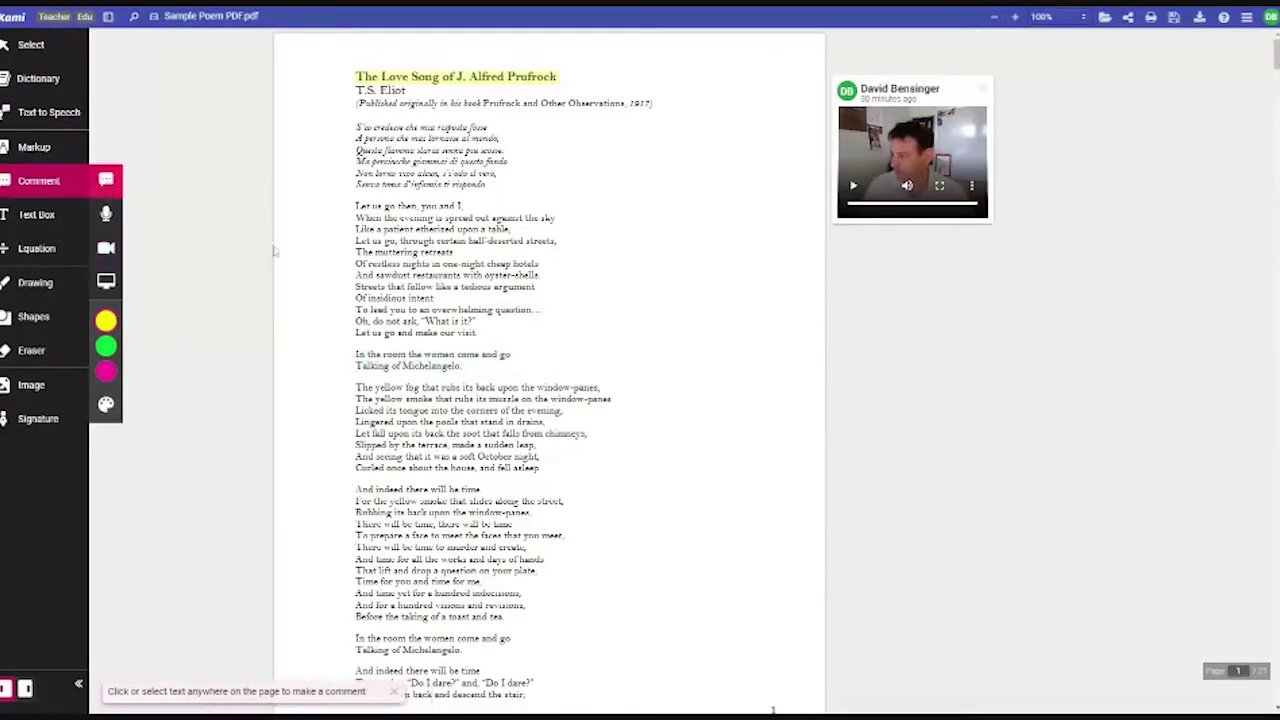
left_click_drag(355, 205, 556, 218)
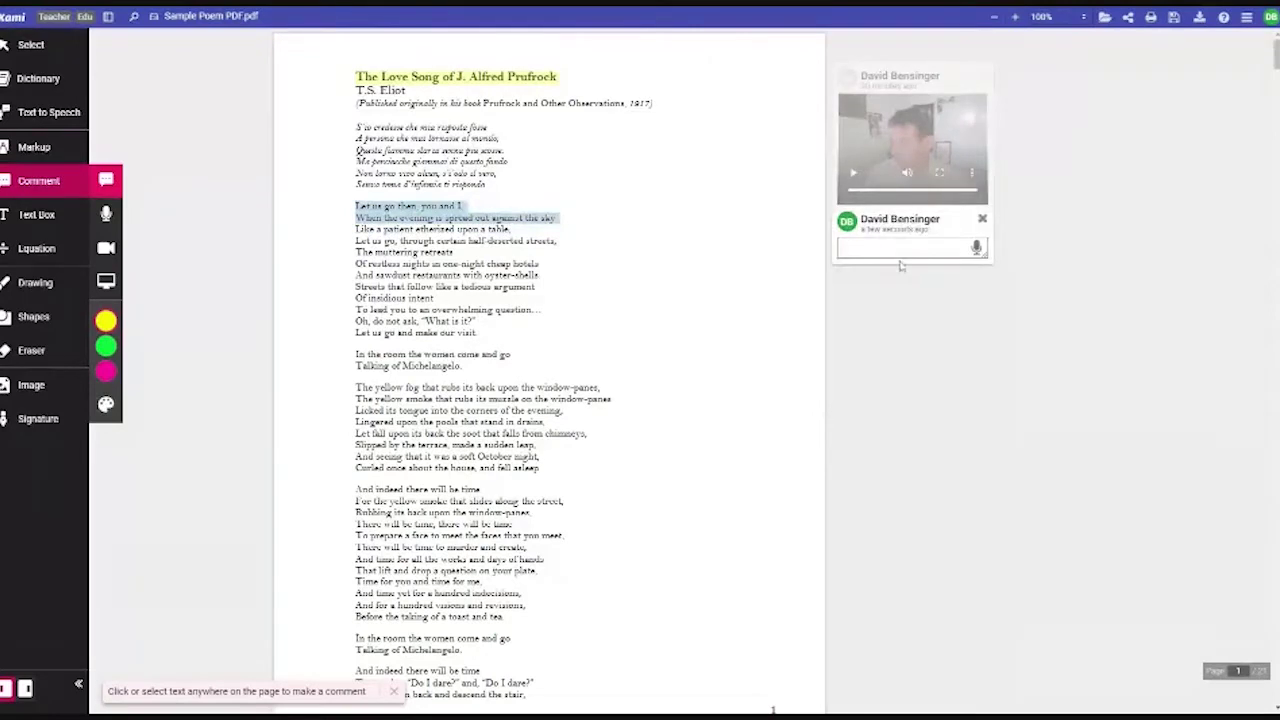
type("Written comm")
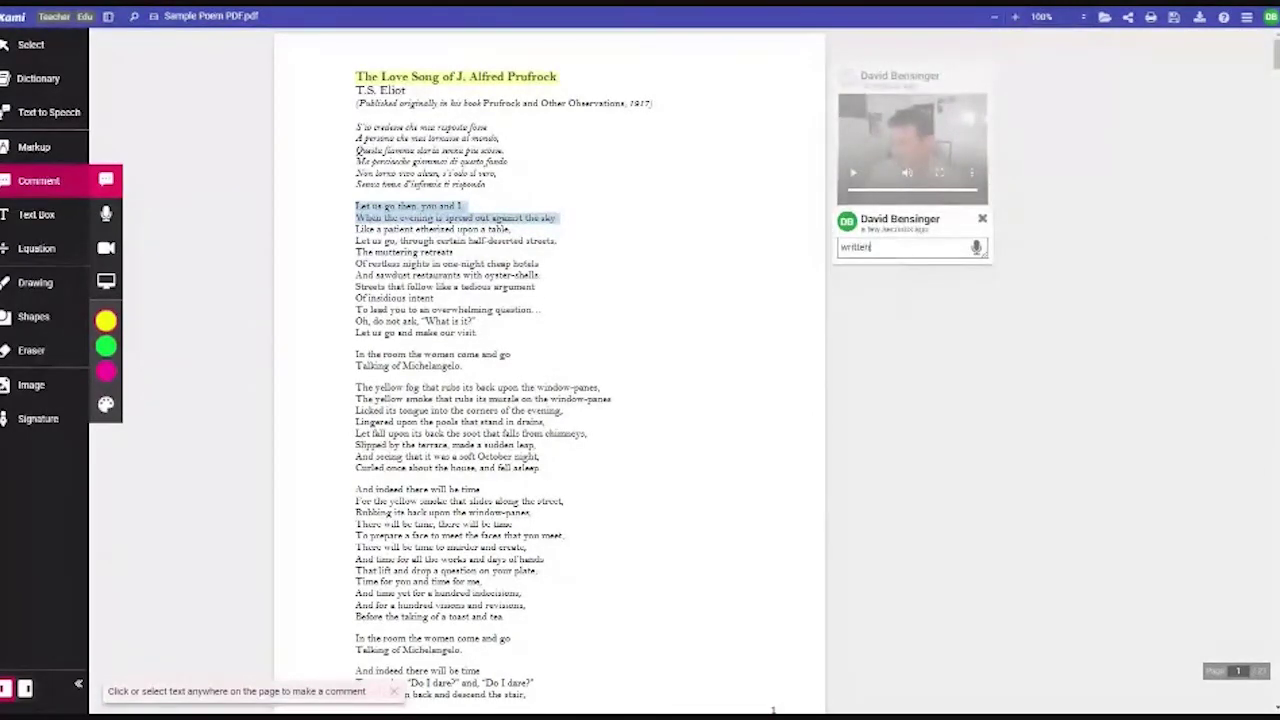
type("ent")
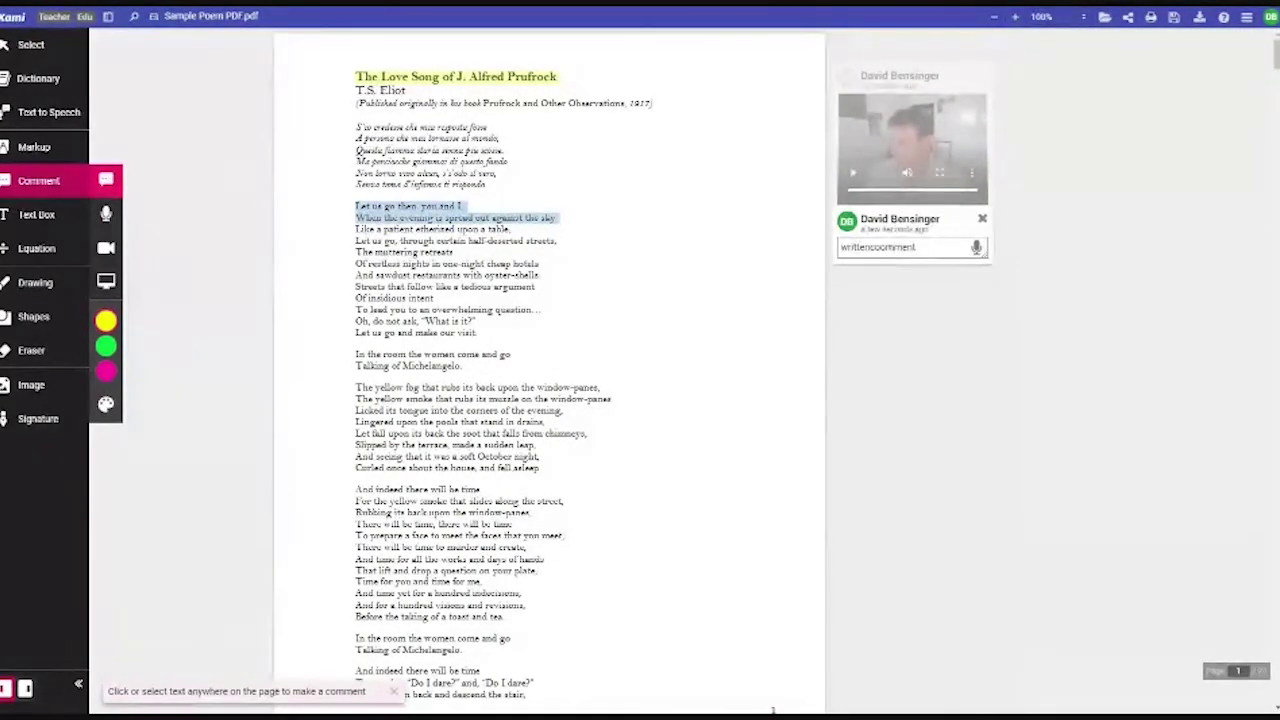
key("Return")
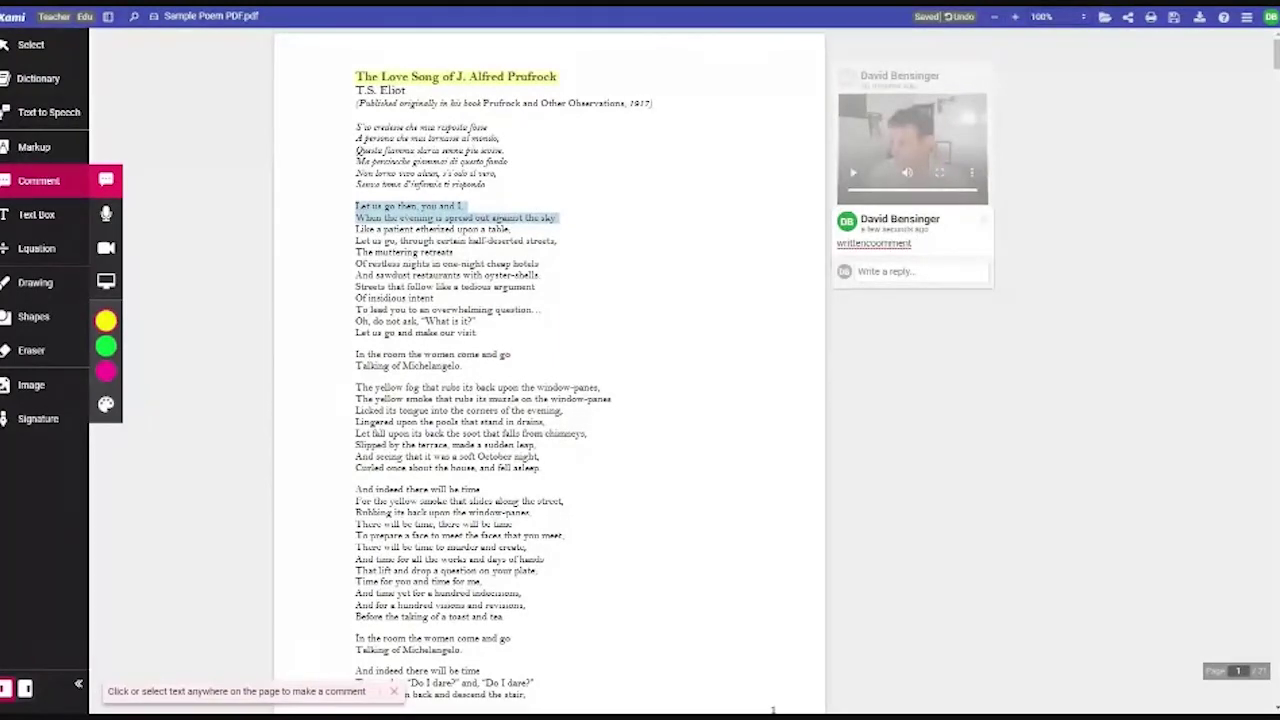
Step: Record two voice comments on the word "overwhelming" after dismissing an empty comment box
left_click(414, 203)
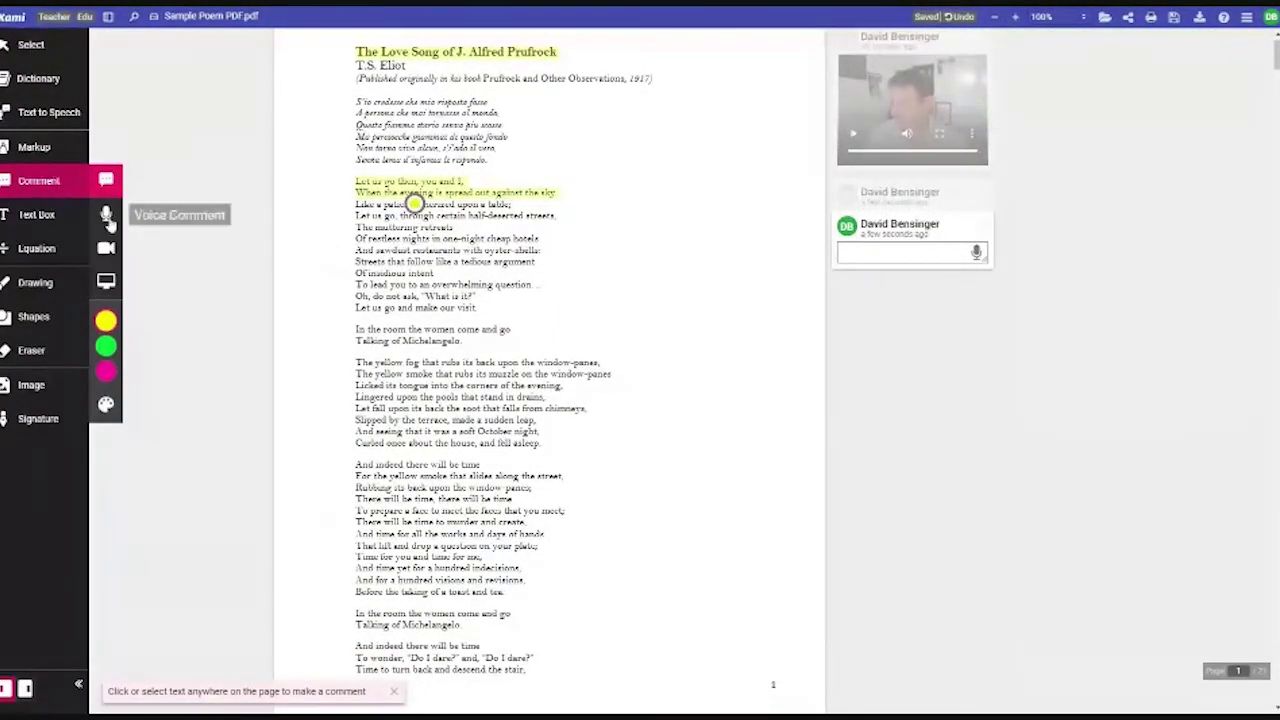
left_click(108, 218)
left_click(107, 217)
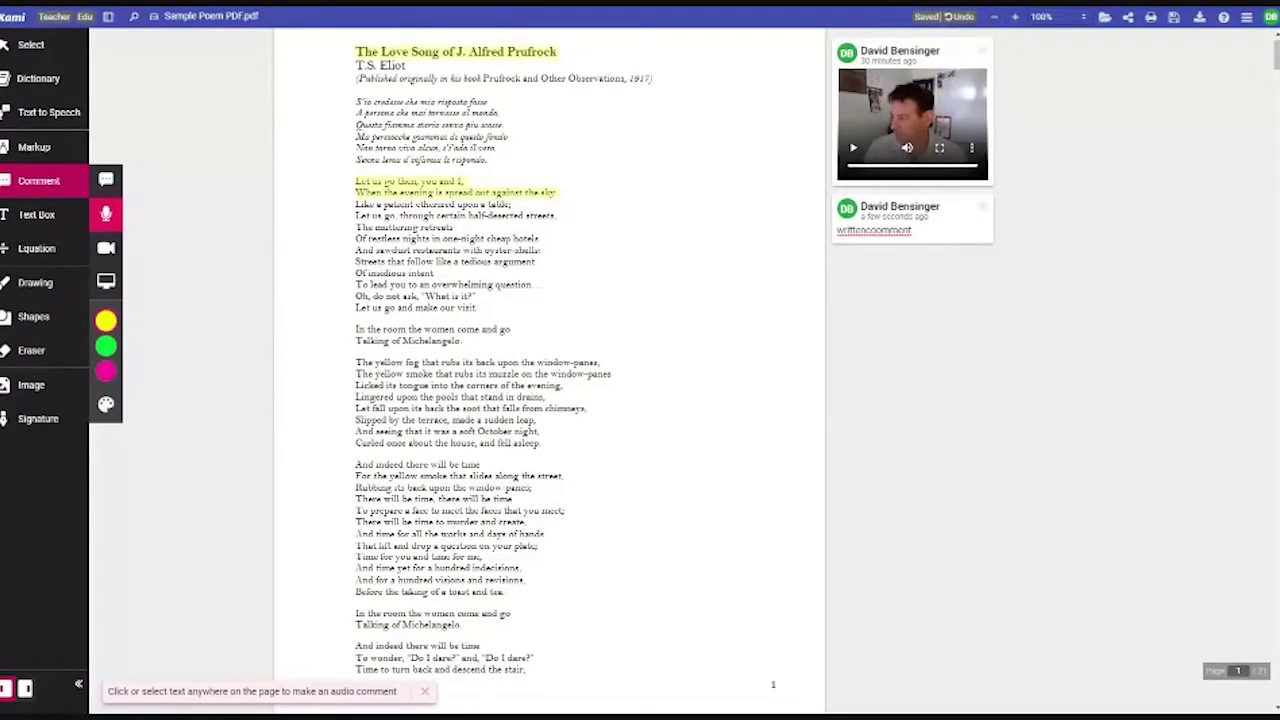
left_click(462, 285)
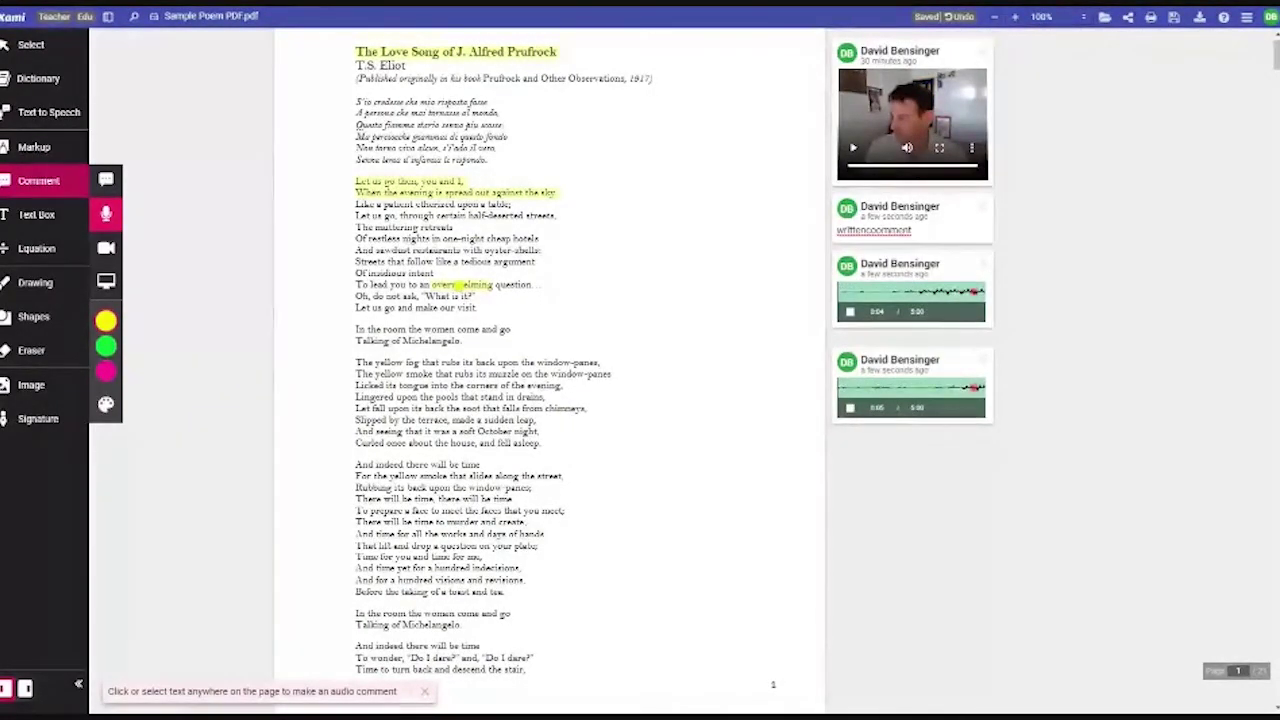
double_click(455, 284)
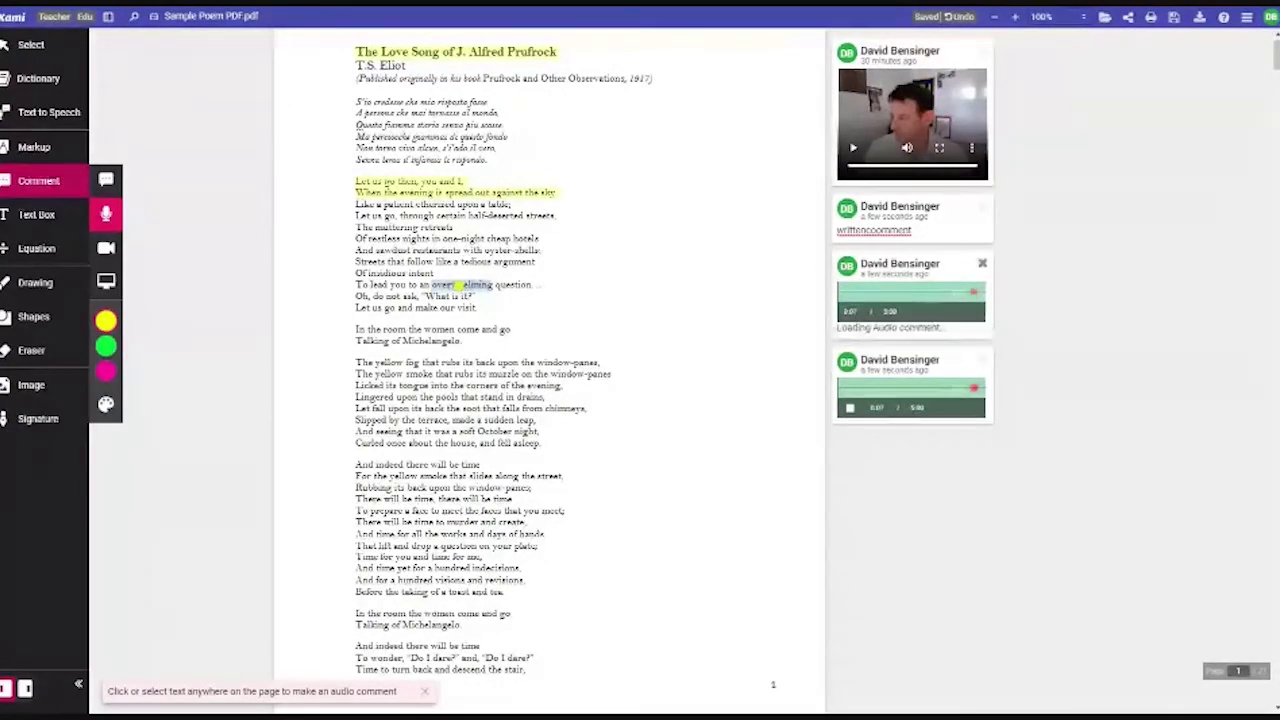
left_click(455, 285)
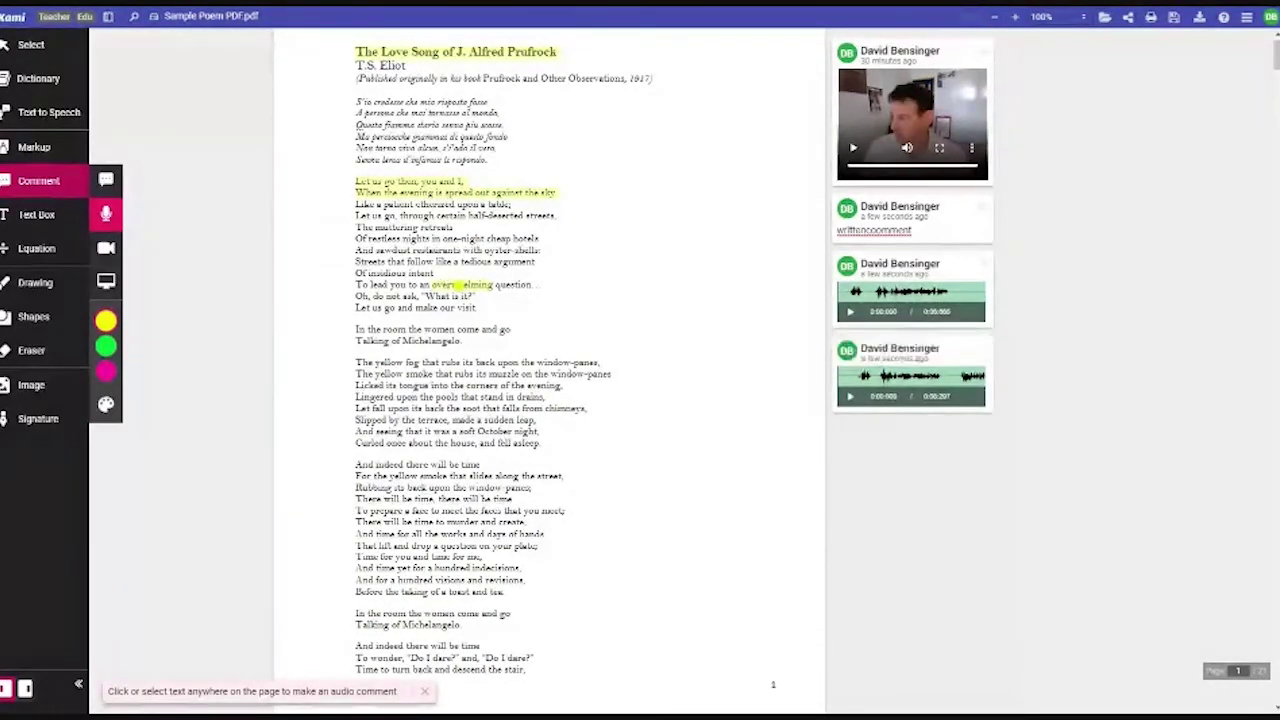
left_click(80, 150)
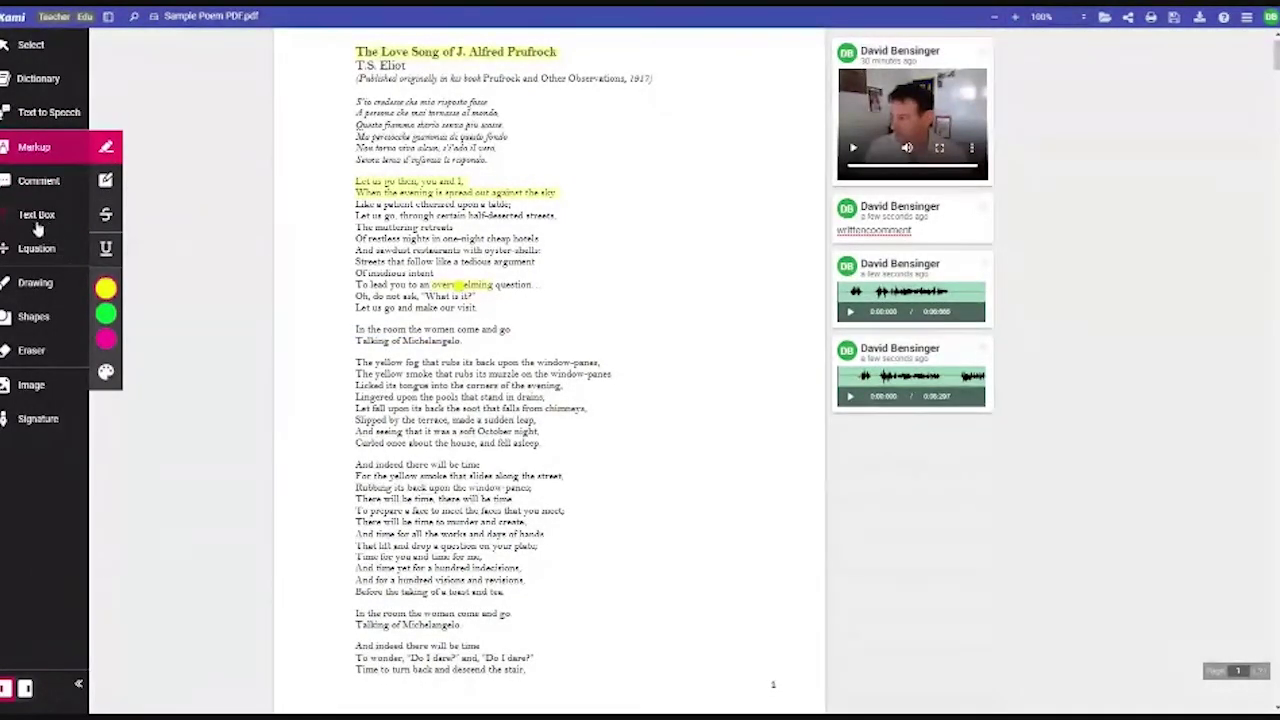
Step: With the black freehand pen, loop beside the fog stanza and circle "the street"
left_click(38, 284)
left_click(105, 352)
mouse_move(622, 378)
left_mouse_down()
mouse_move(635, 455)
mouse_move(690, 455)
mouse_move(708, 506)
left_mouse_up()
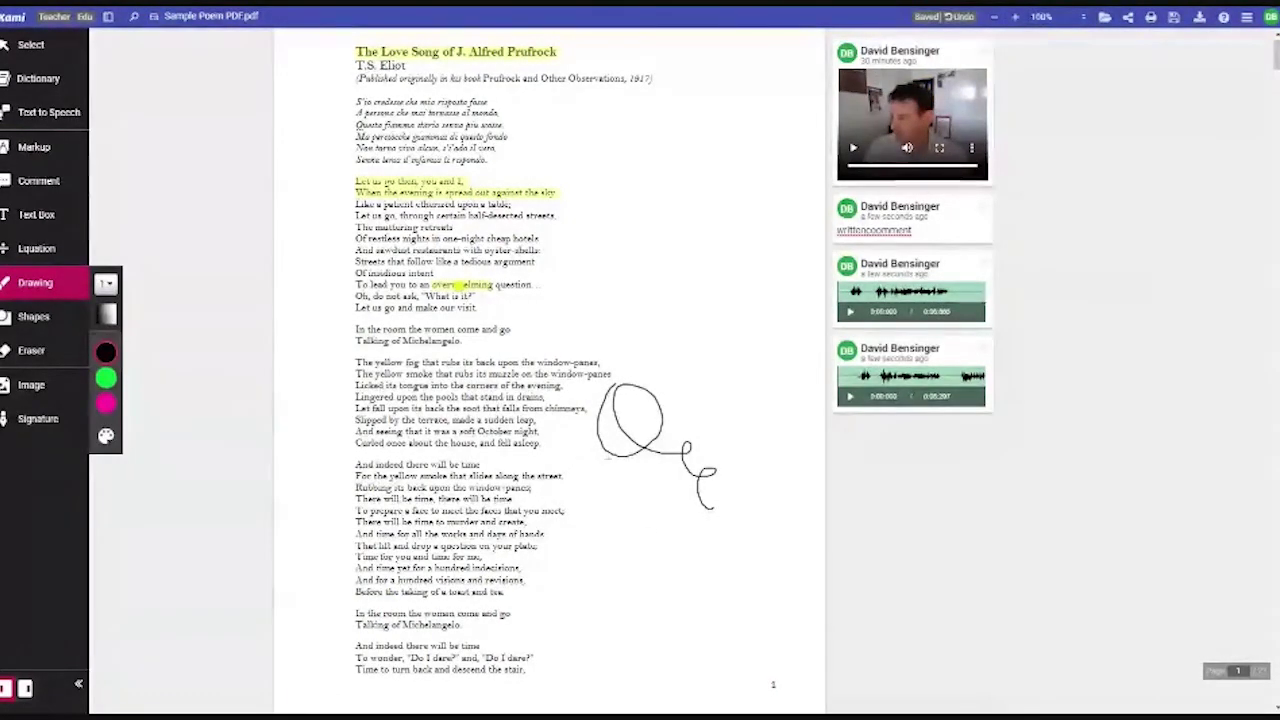
mouse_move(562, 458)
left_mouse_down()
mouse_move(530, 482)
mouse_move(580, 488)
mouse_move(566, 462)
left_mouse_up()
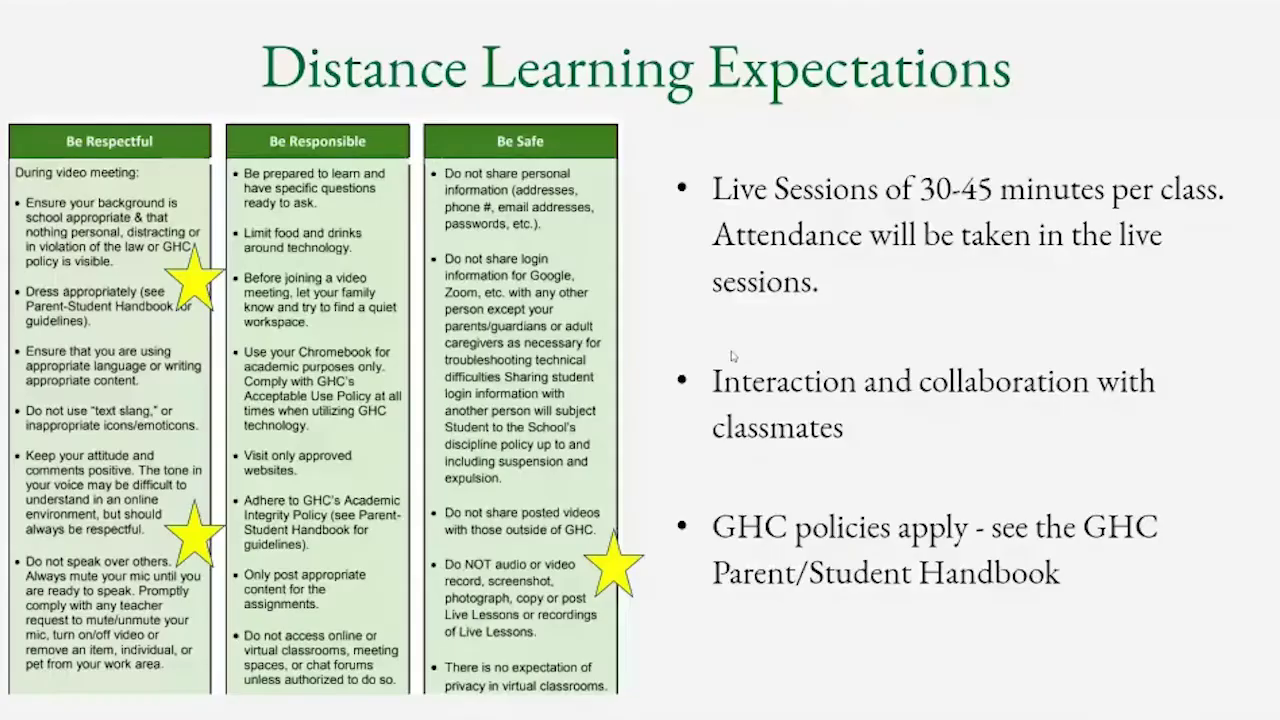
key("Right")
key("Left")
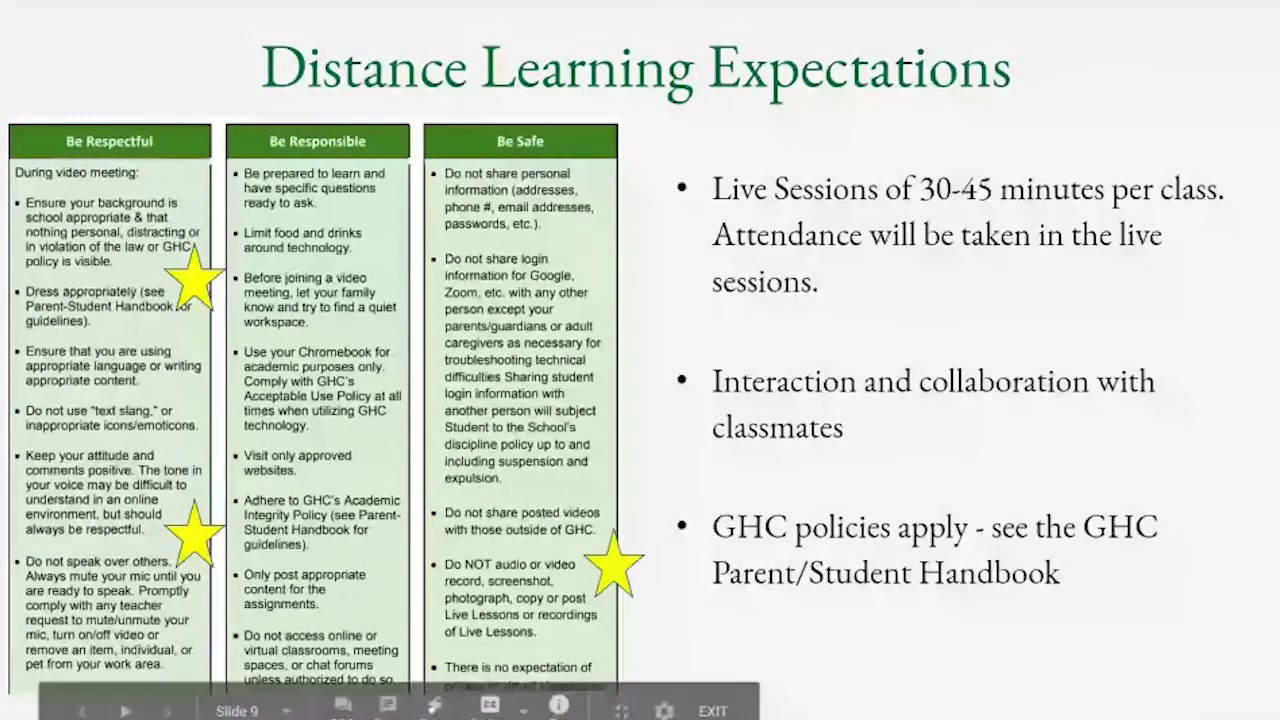
Step: Advance the presentation to the Supporting Students with Technology slide
left_click(461, 476)
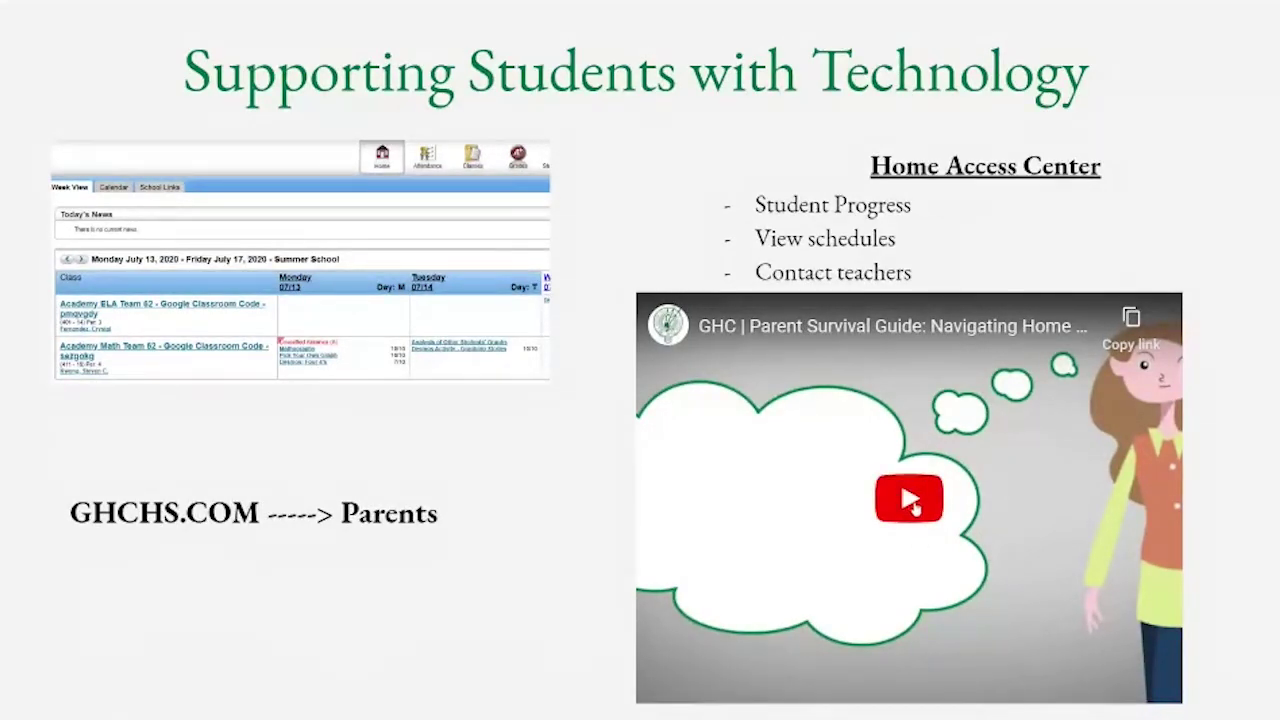
Step: Play the embedded Parent Survival Guide video and enter the Home Access Center username and password
left_click(915, 509)
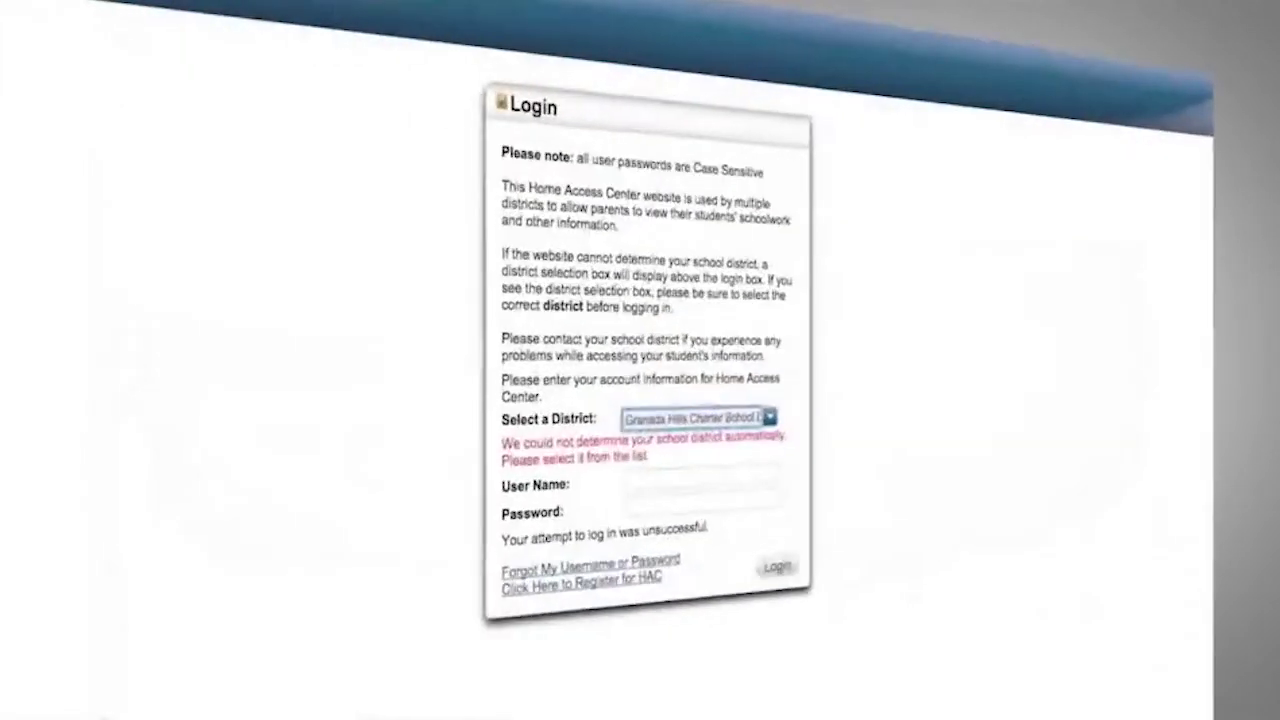
type("lanc")
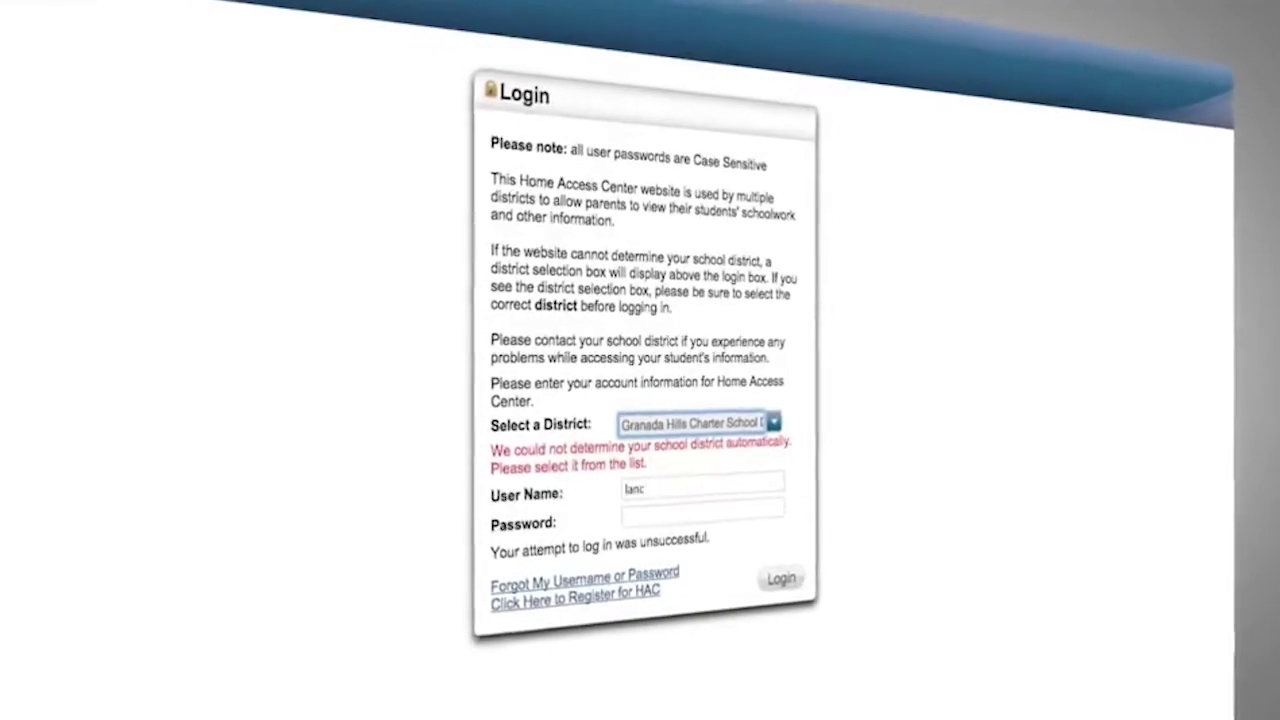
type("er1")
key("Tab")
type("********")
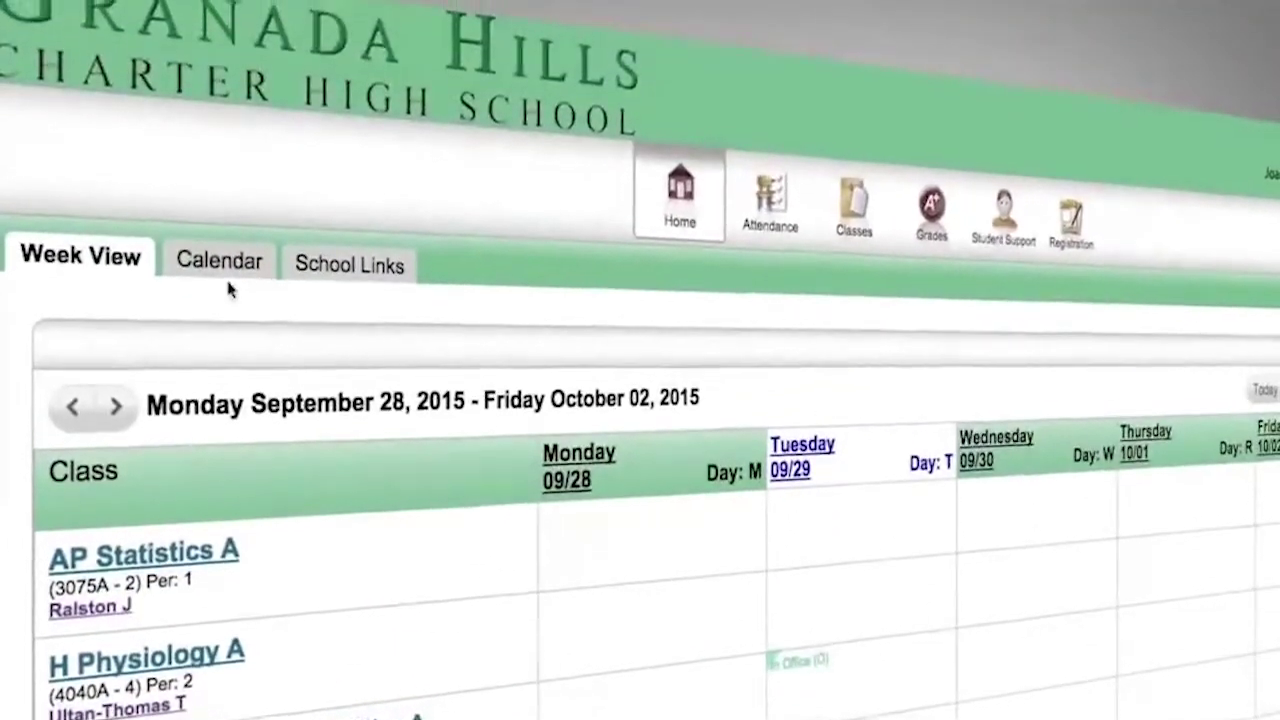
Step: Keep the guide video playing until it shows the color-coded September 2015 attendance calendar
left_click(222, 272)
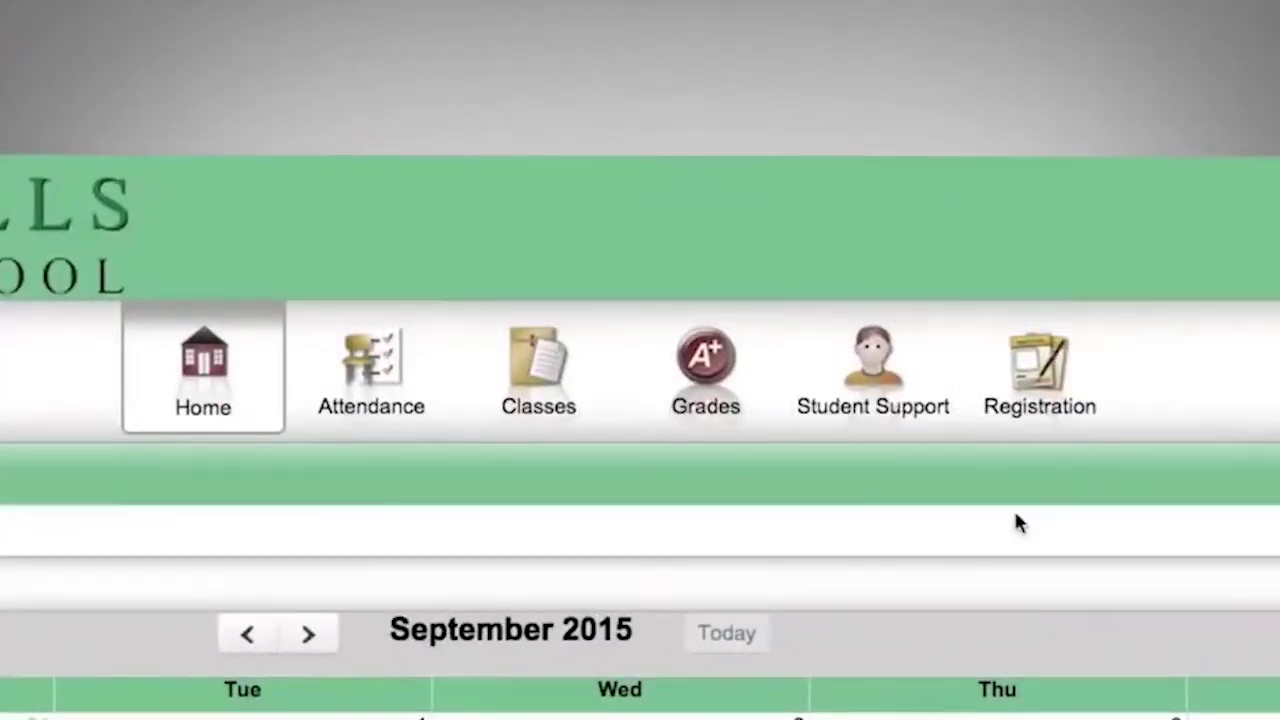
left_click(378, 418)
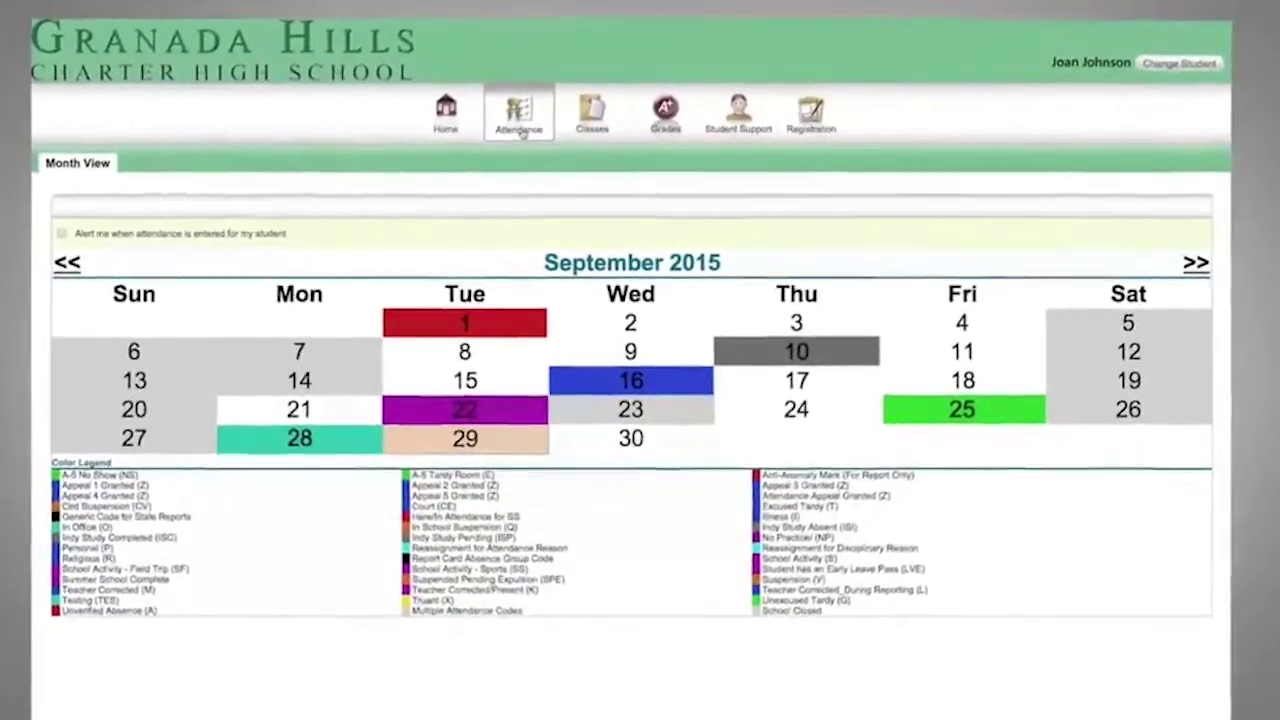
Step: Let the guide video run through the Classwork, Career Plan and Schedule tabs to the Report Card page
left_click(596, 122)
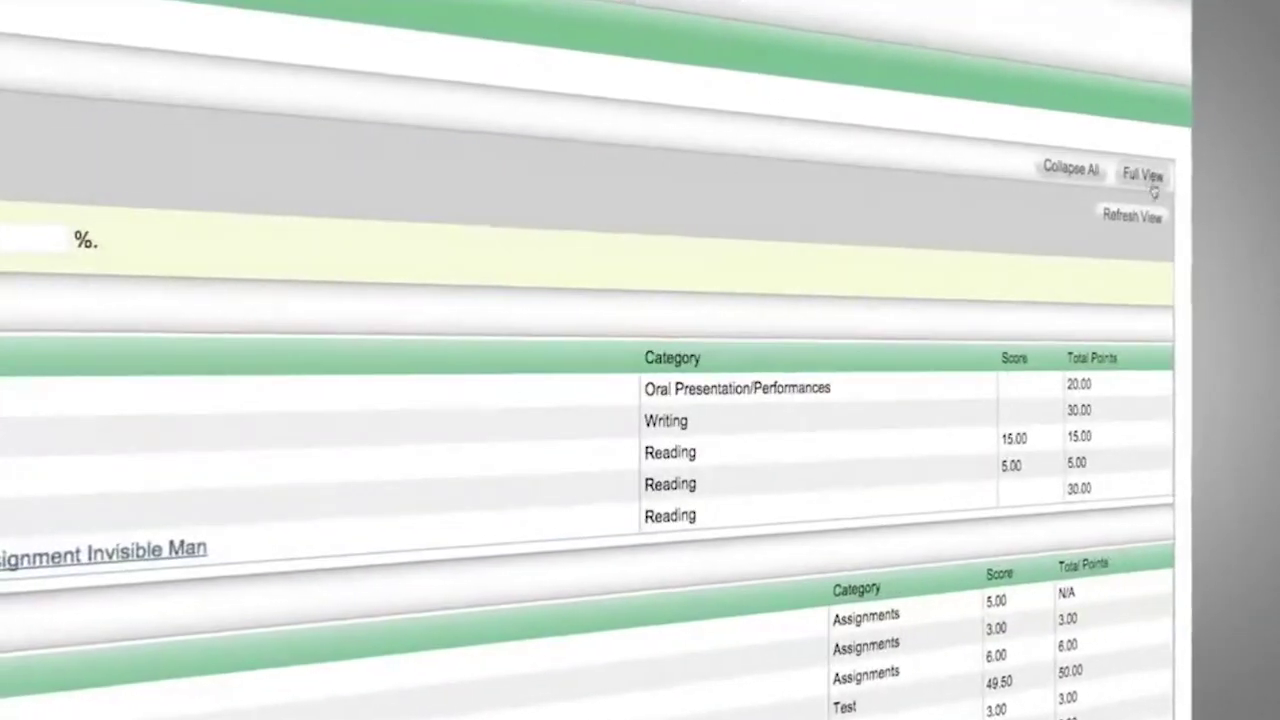
left_click(1153, 180)
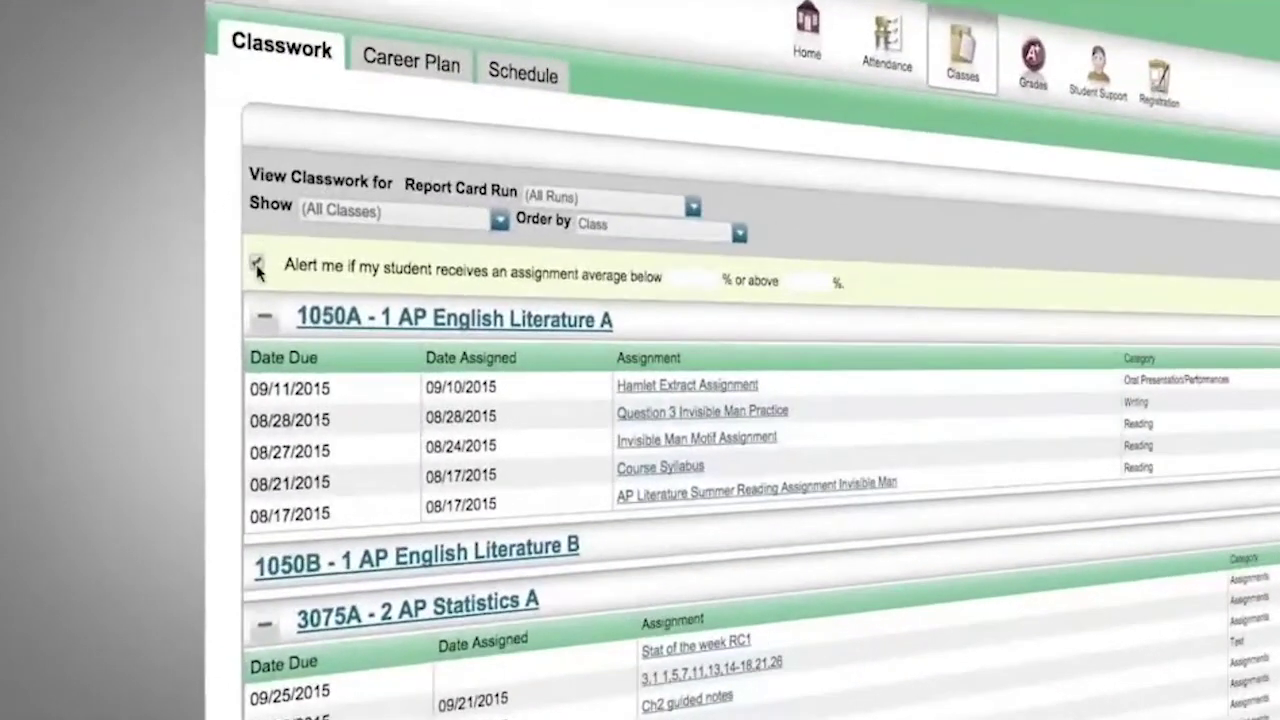
left_click(147, 291)
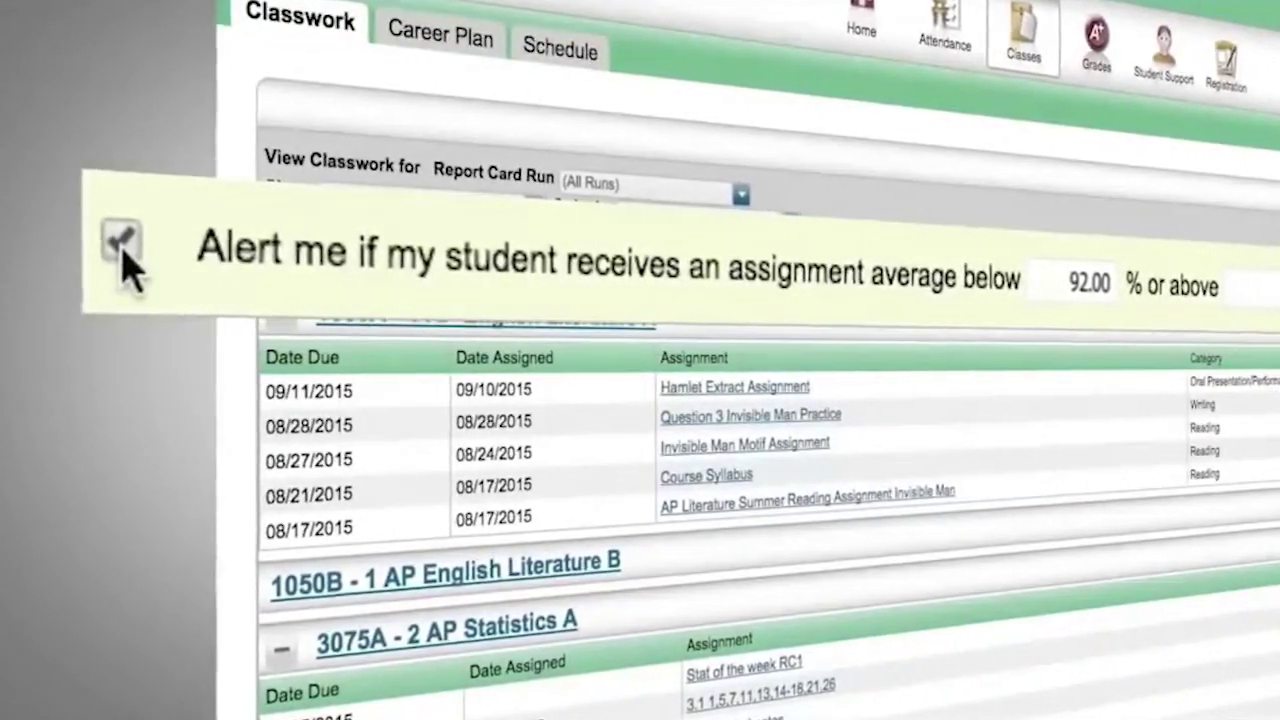
left_click(470, 38)
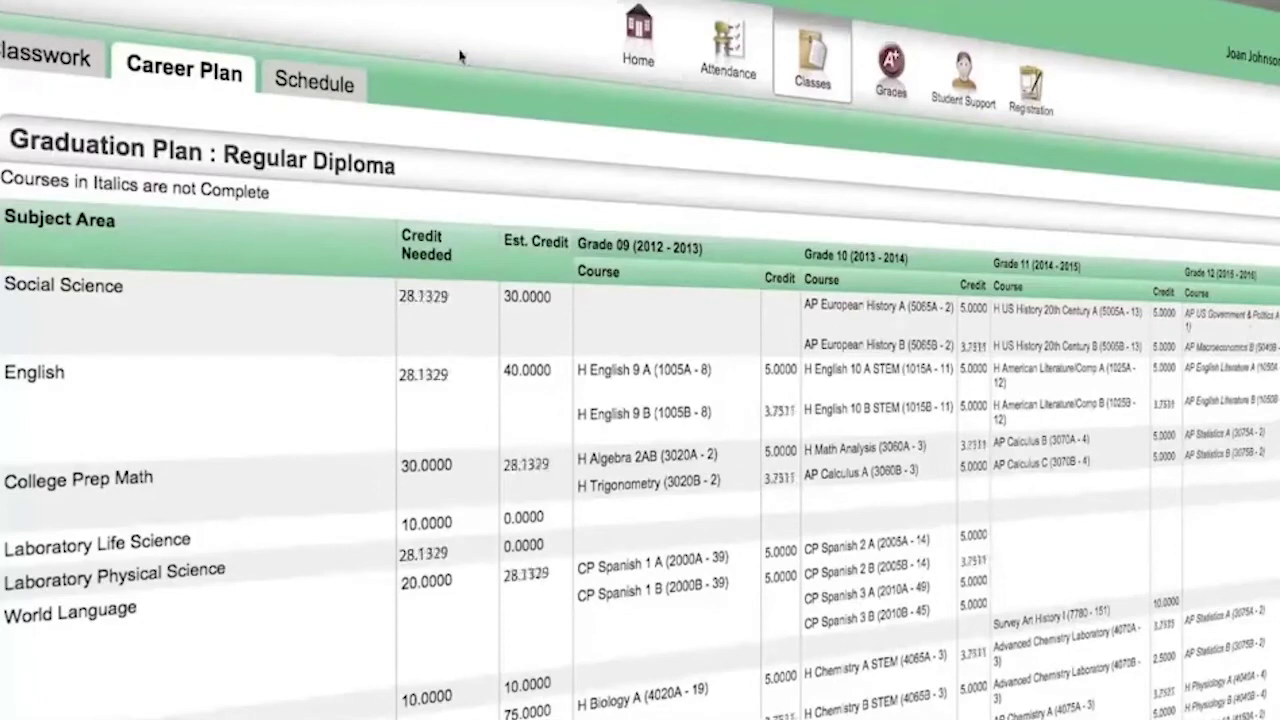
left_click(303, 88)
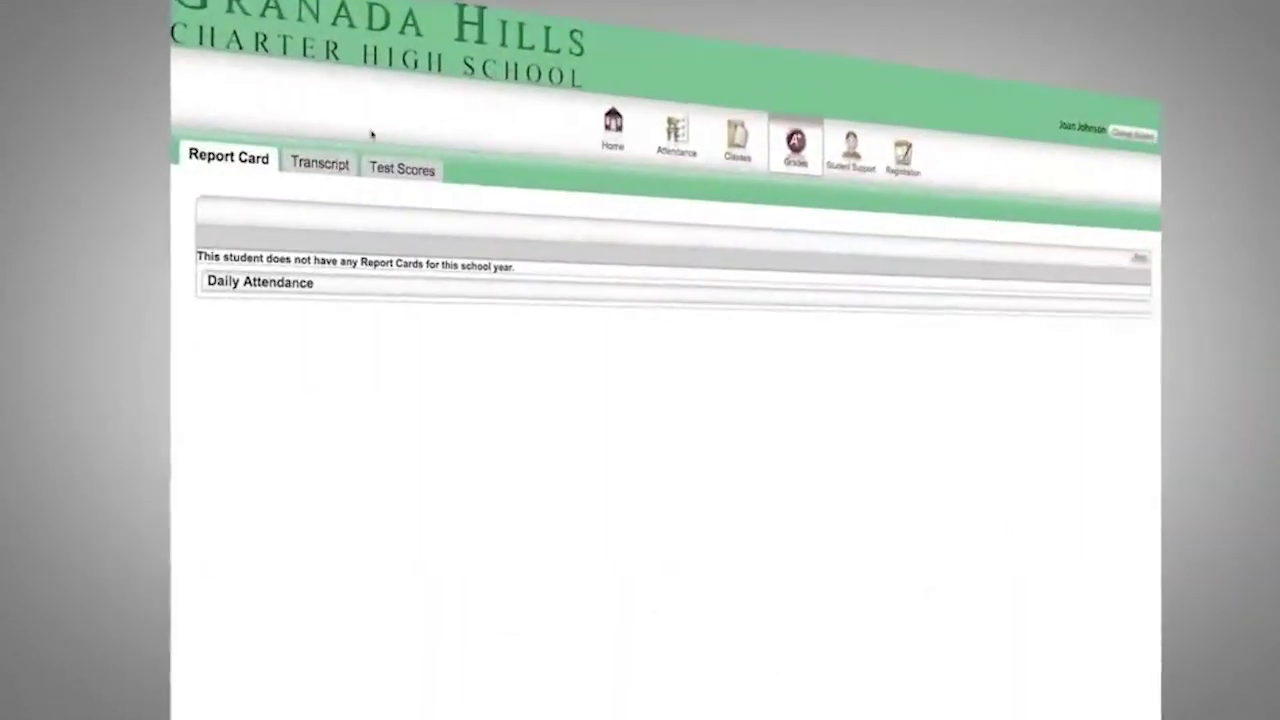
Step: Continue the video past the Report Card, Transcript and Test Scores pages to the Discipline page
left_click(322, 166)
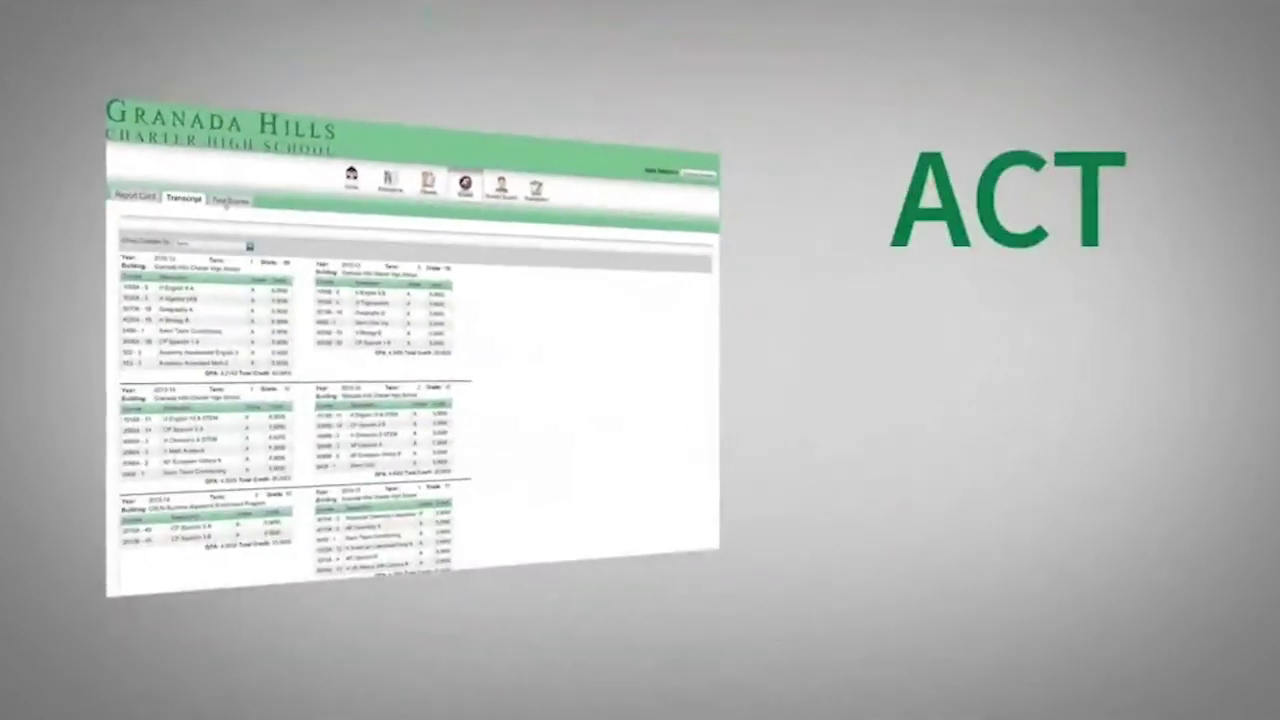
left_click(228, 201)
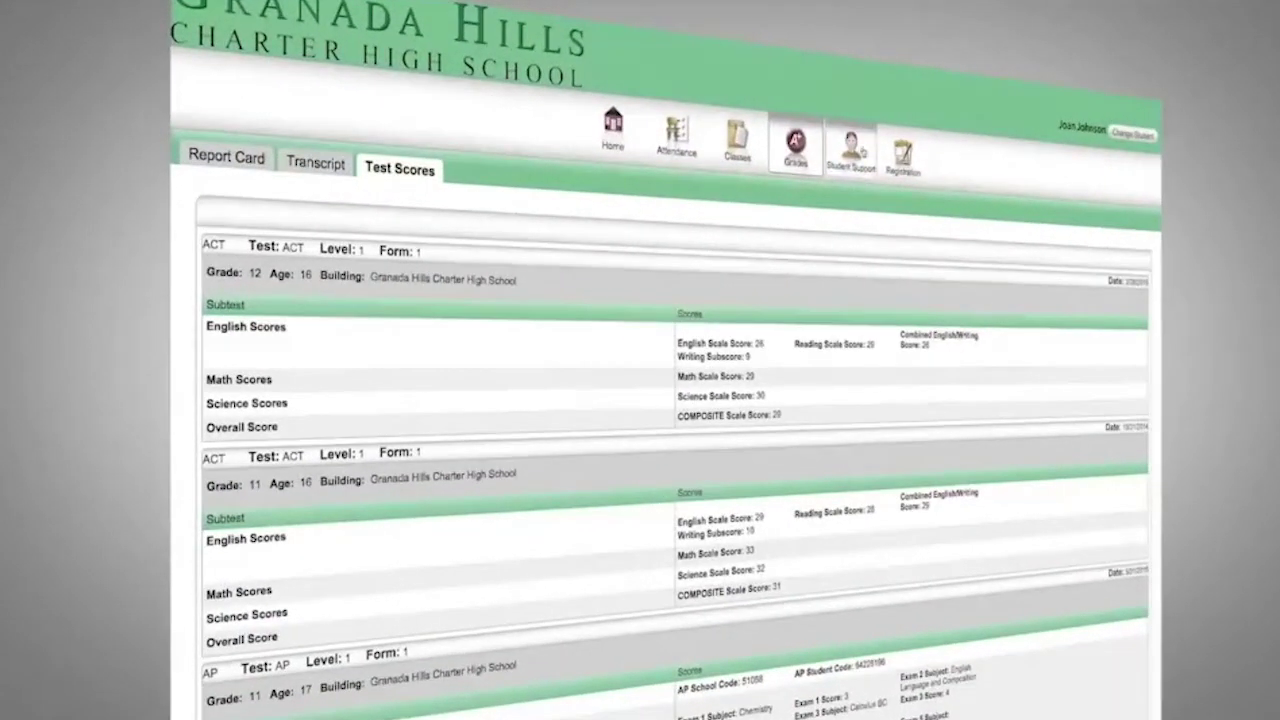
left_click(858, 152)
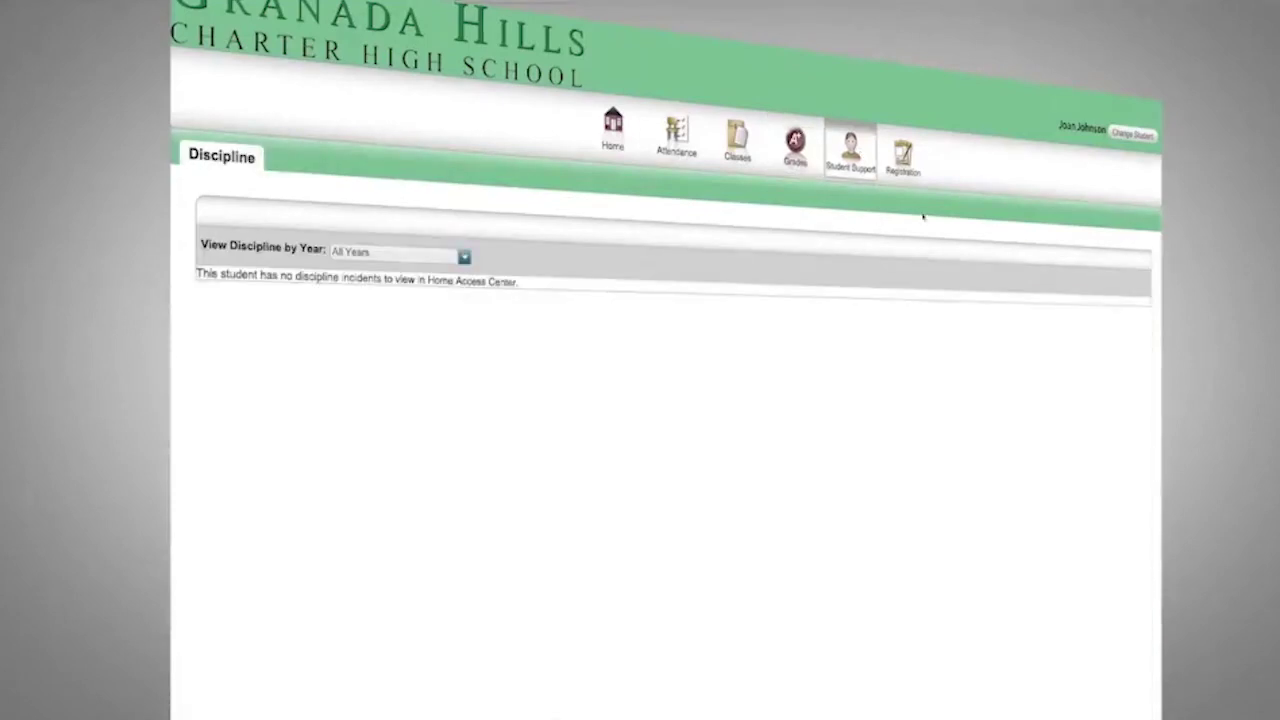
Step: Let the video play past the Registration demographic page to the Choose Your Student dialog
left_click(903, 155)
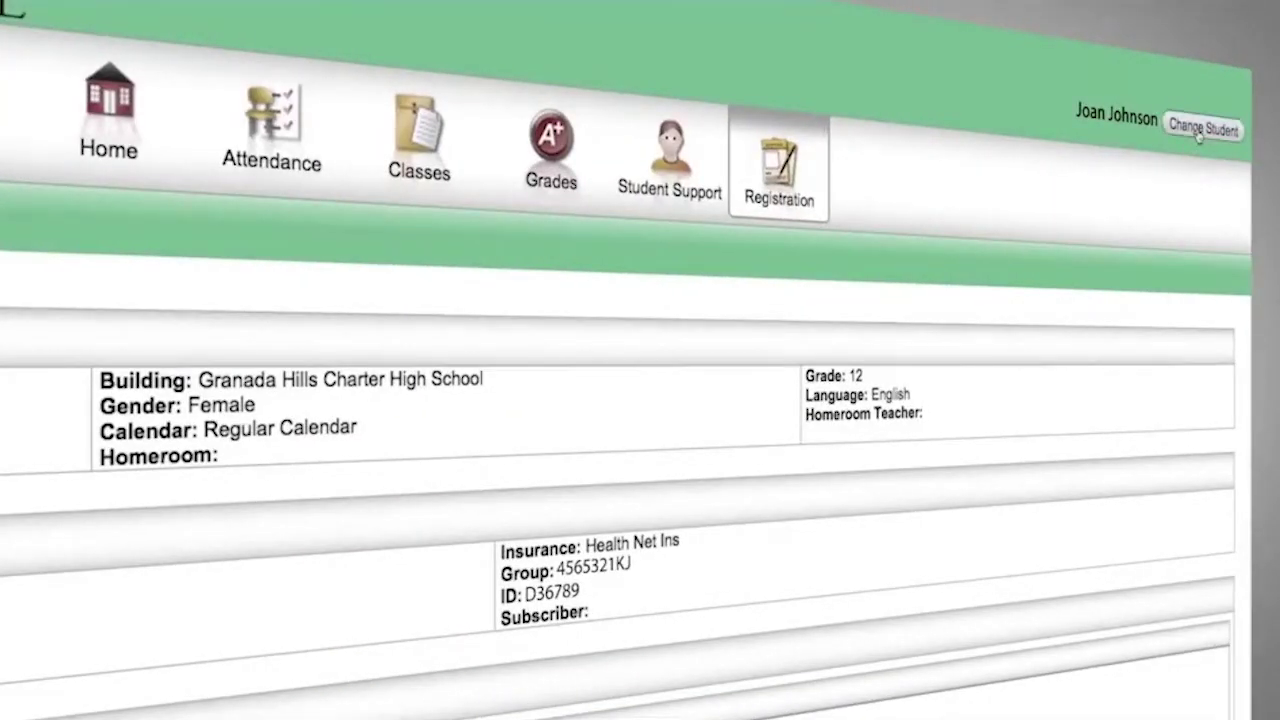
left_click(1200, 135)
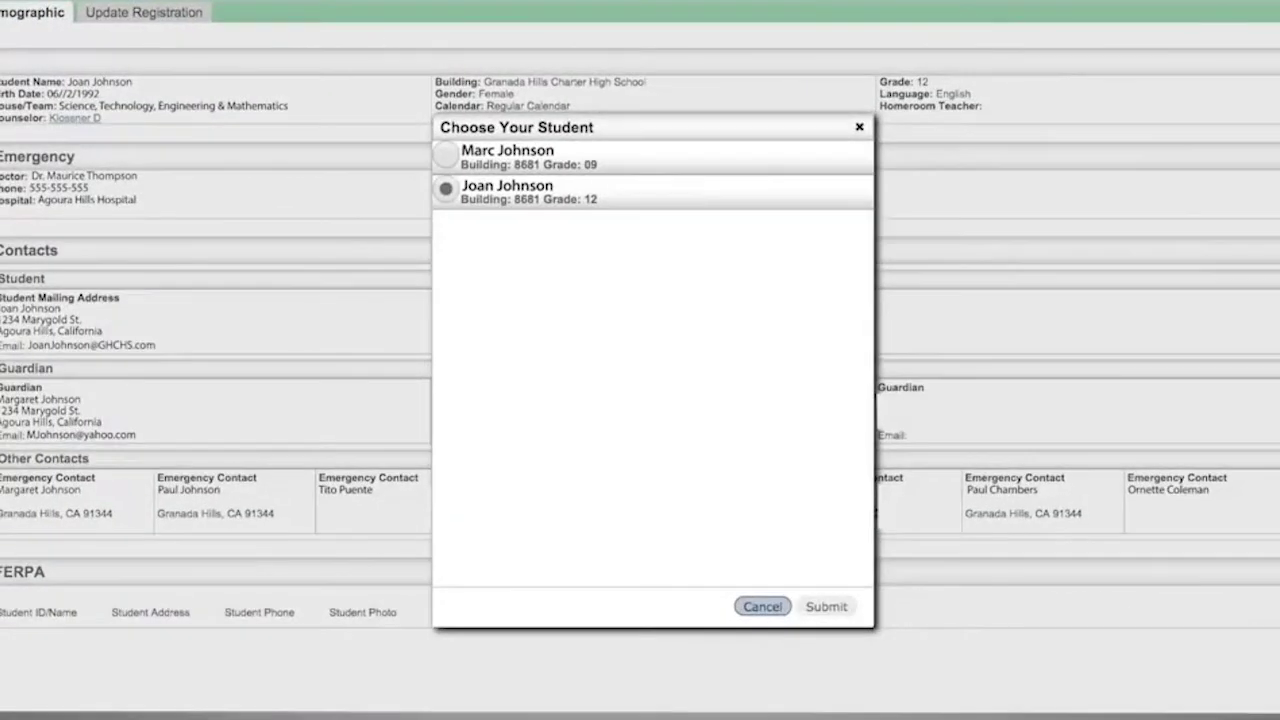